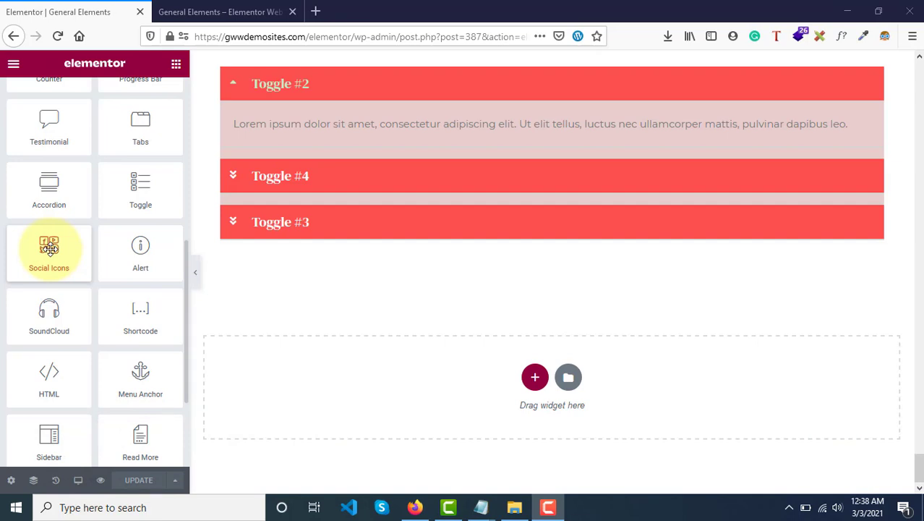
Duplicate the "(12) Toggle" section.
scroll(494, 312, up, 2)
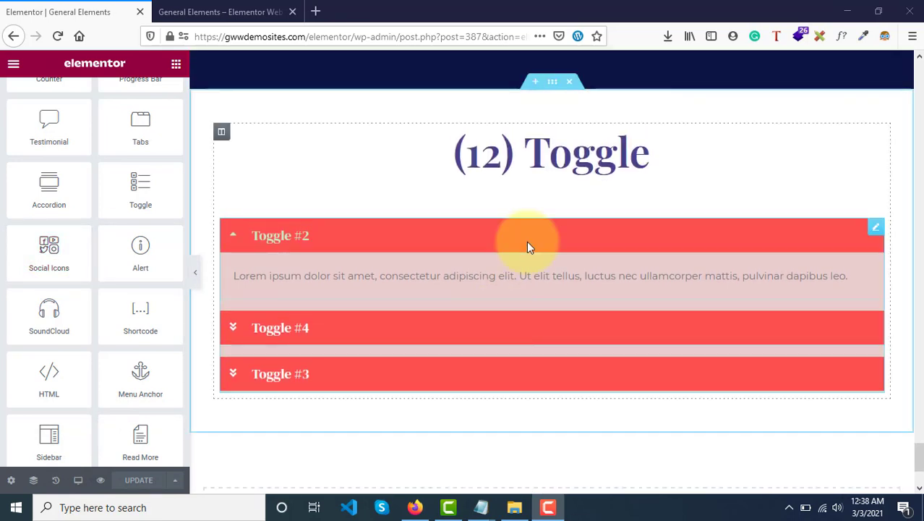
click(551, 85)
right_click(553, 88)
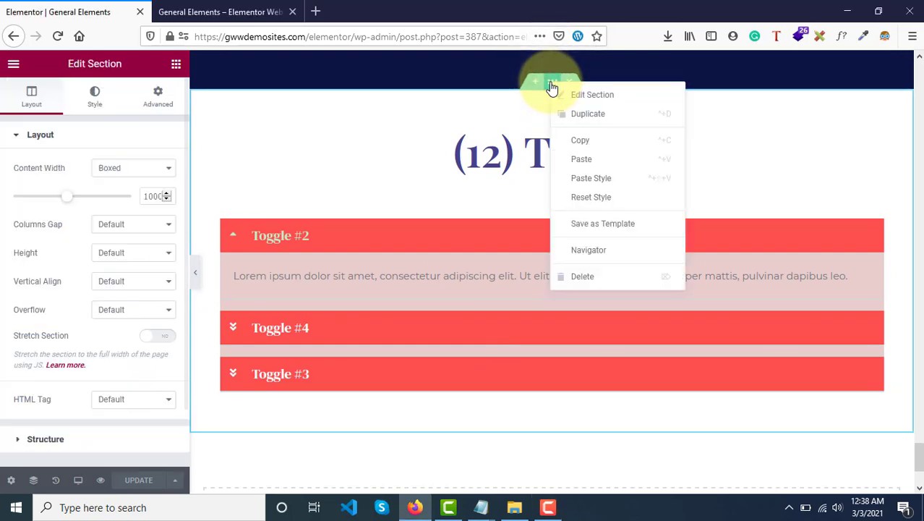
click(594, 121)
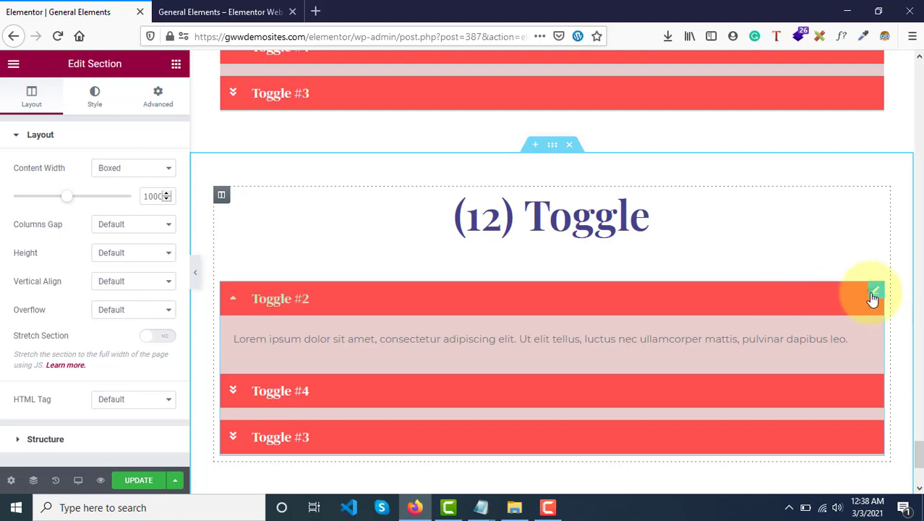
Delete the toggle widget from the duplicated section, keeping its heading.
click(873, 298)
right_click(873, 299)
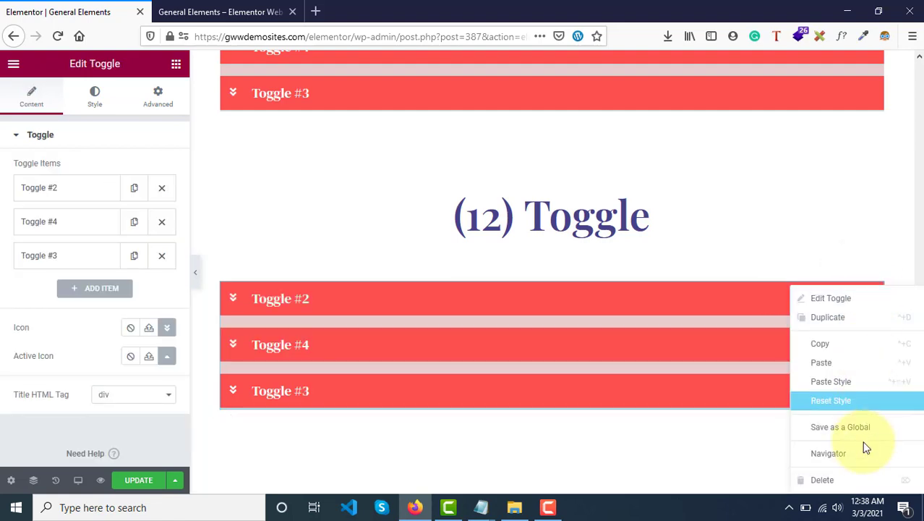
click(822, 480)
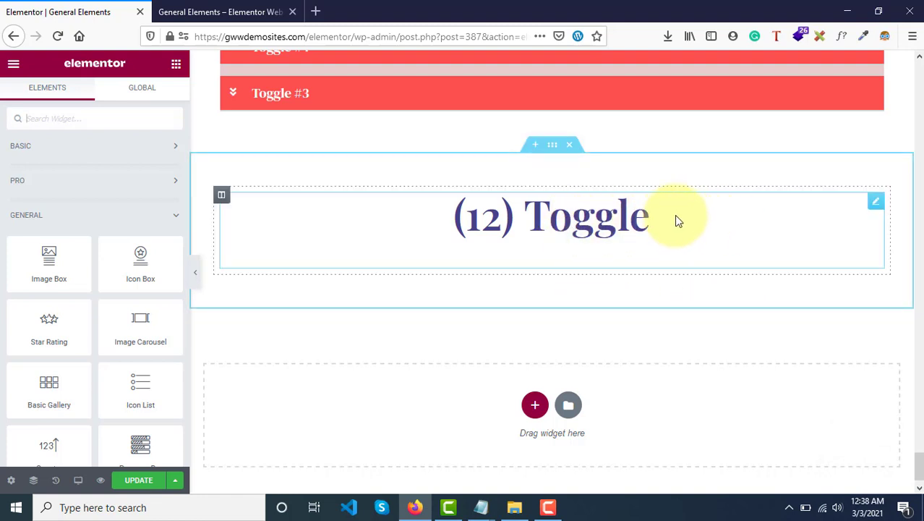
Change the duplicated section's heading title to "(13) Social Icons".
click(877, 203)
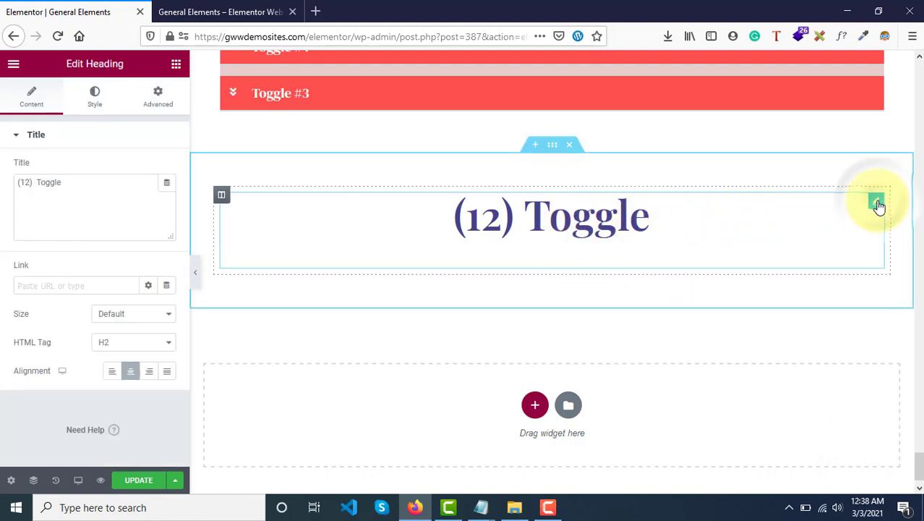
click(77, 196)
double_click(36, 178)
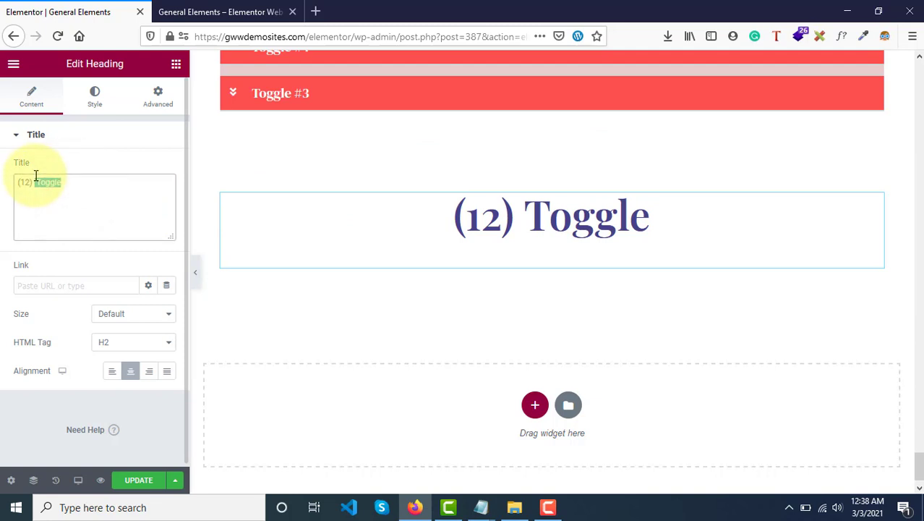
text(S)
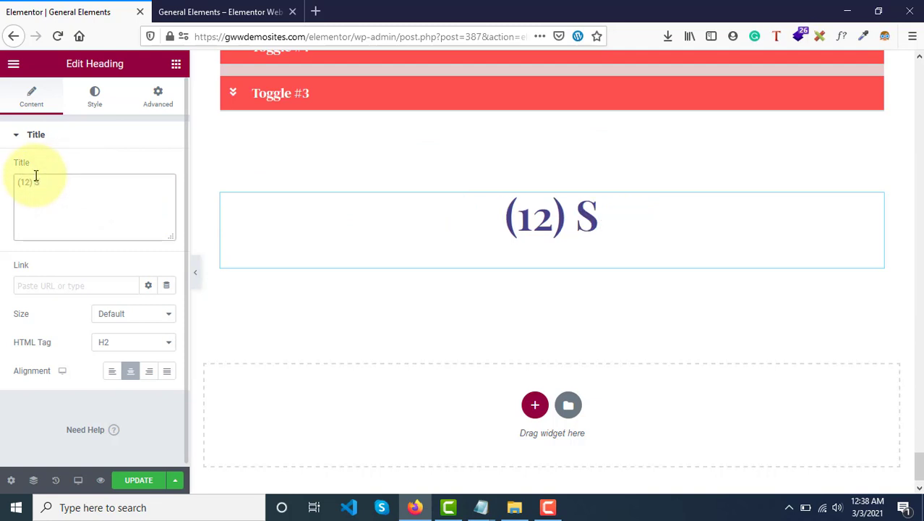
text(ocial)
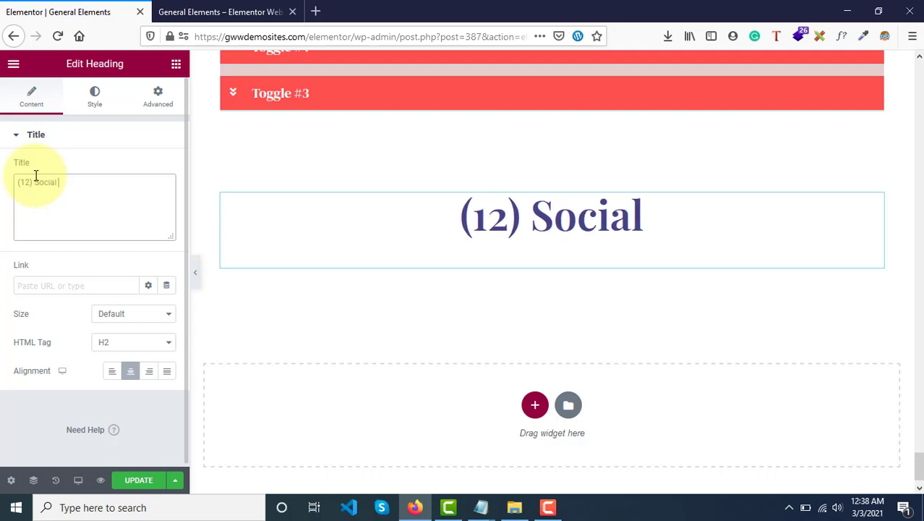
text( Icons)
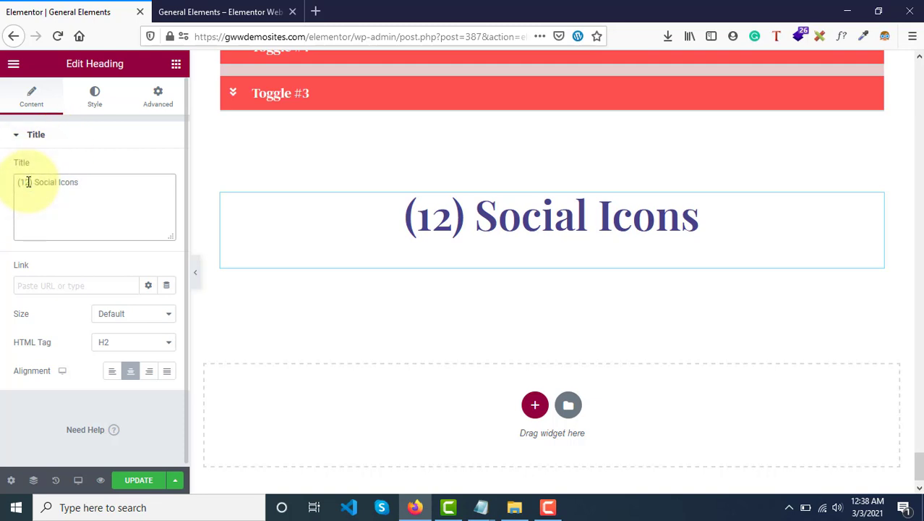
key(BackSpace)
text(3)
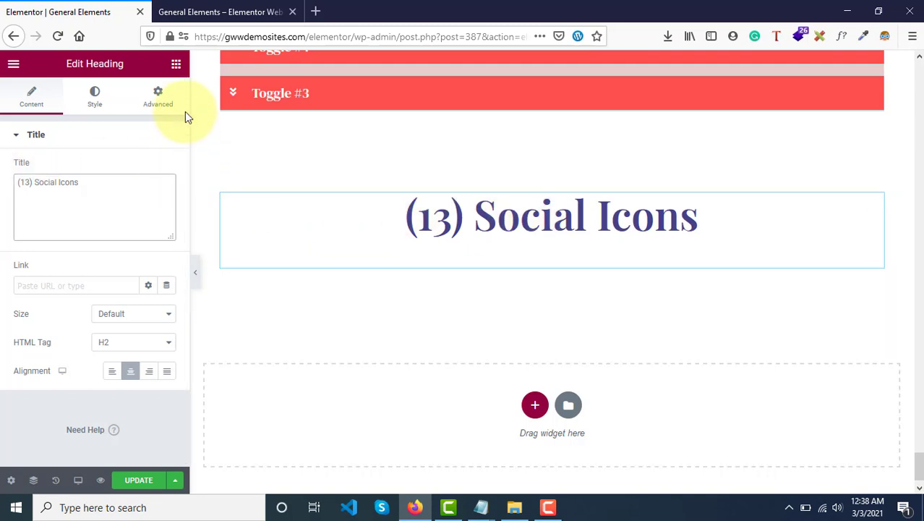
Add a Social Icons widget below the "(13) Social Icons" heading.
click(176, 67)
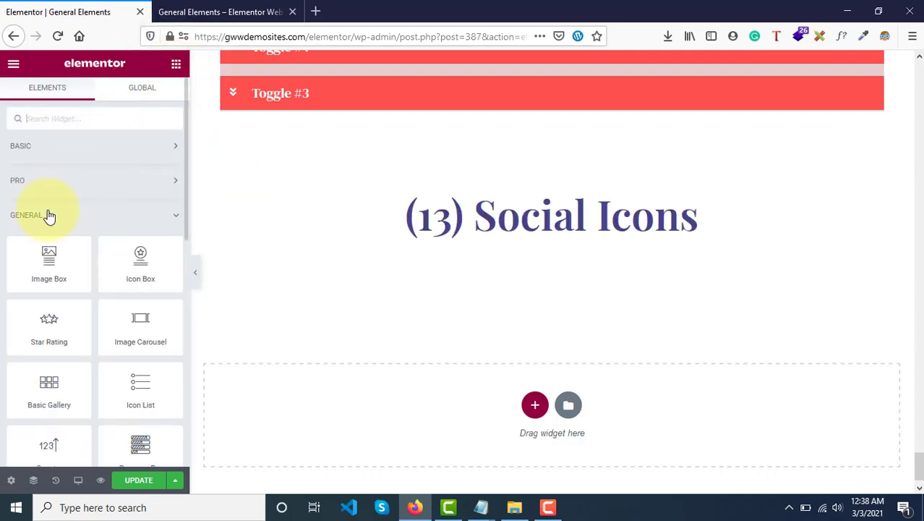
scroll(80, 217, down, 5)
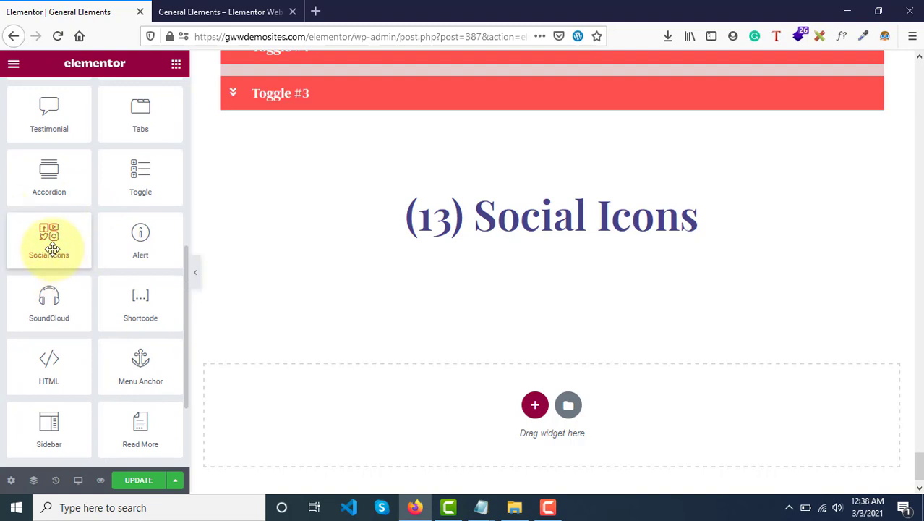
drag(44, 246, 543, 269)
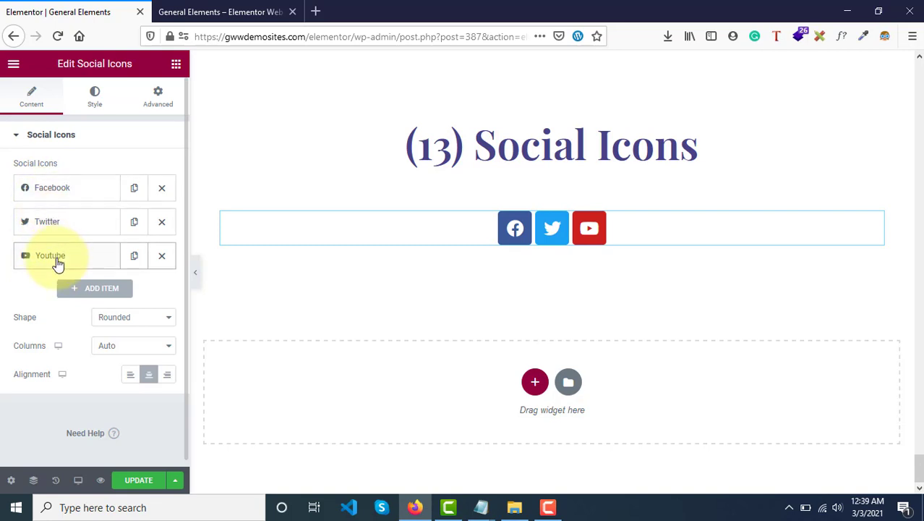
Add a fourth item, WordPress, to the social icons and go to its link setting.
click(95, 290)
scroll(65, 282, down, 1)
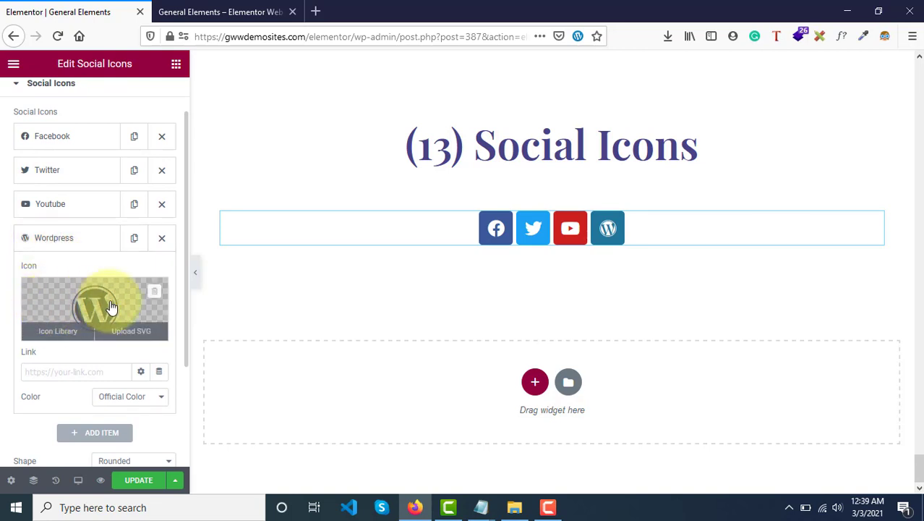
click(40, 373)
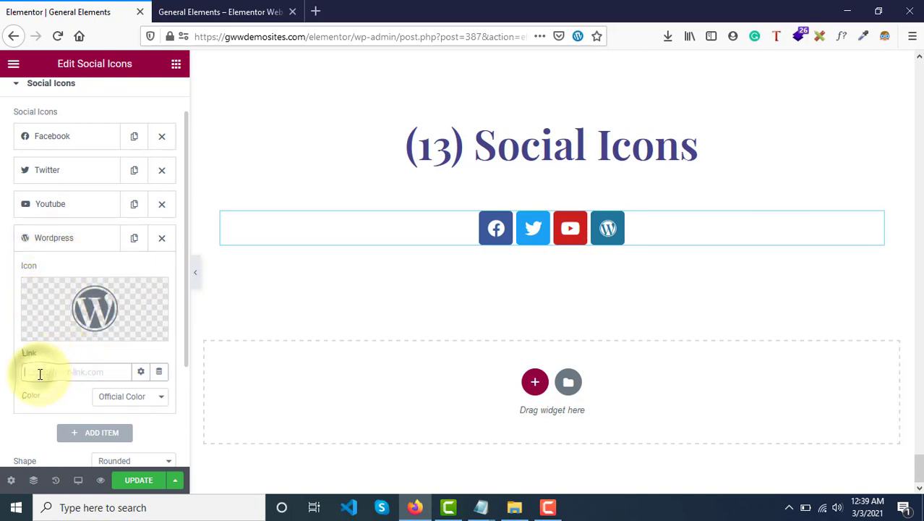
Browse the recommended icons available for the WordPress item in the icon library, and close the library without inserting one.
click(98, 309)
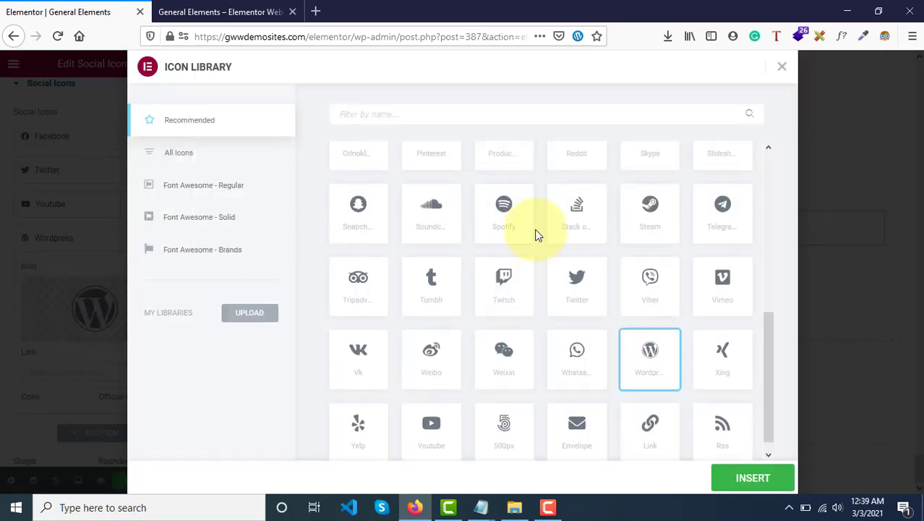
scroll(537, 235, up, 1)
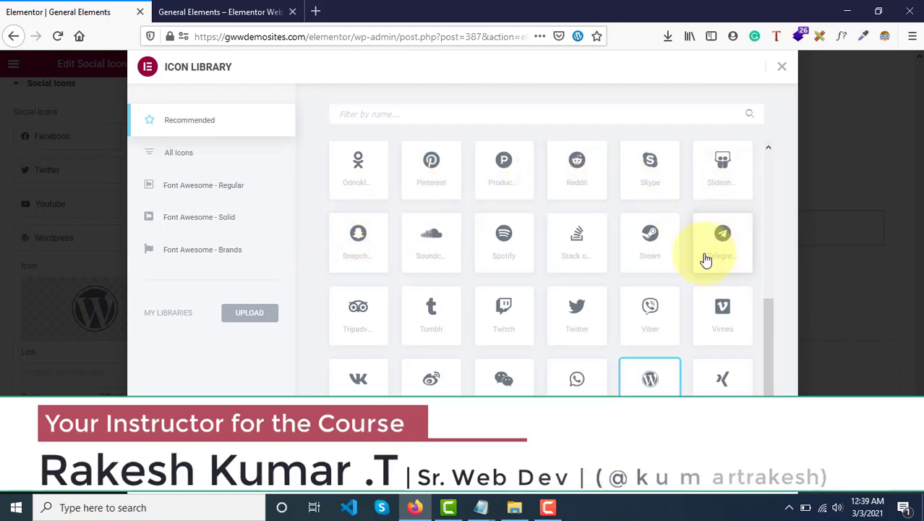
scroll(567, 322, down, 1)
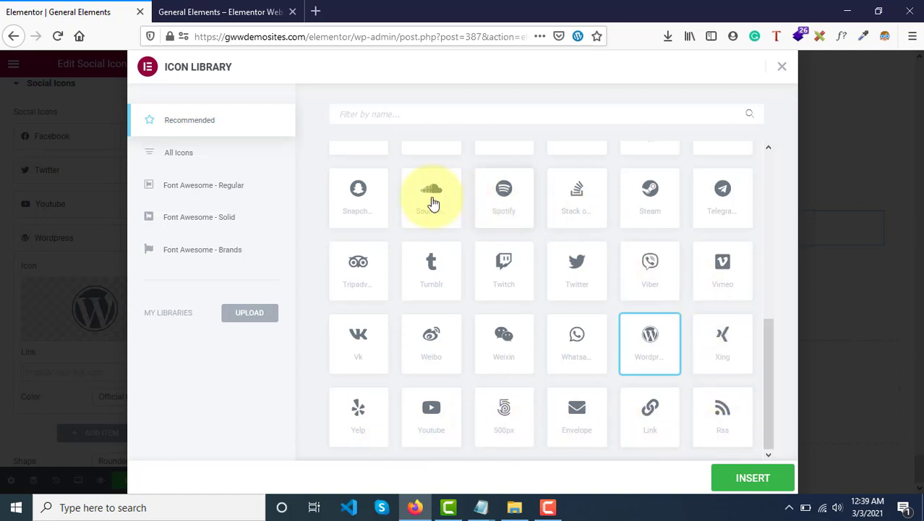
scroll(426, 367, up, 10)
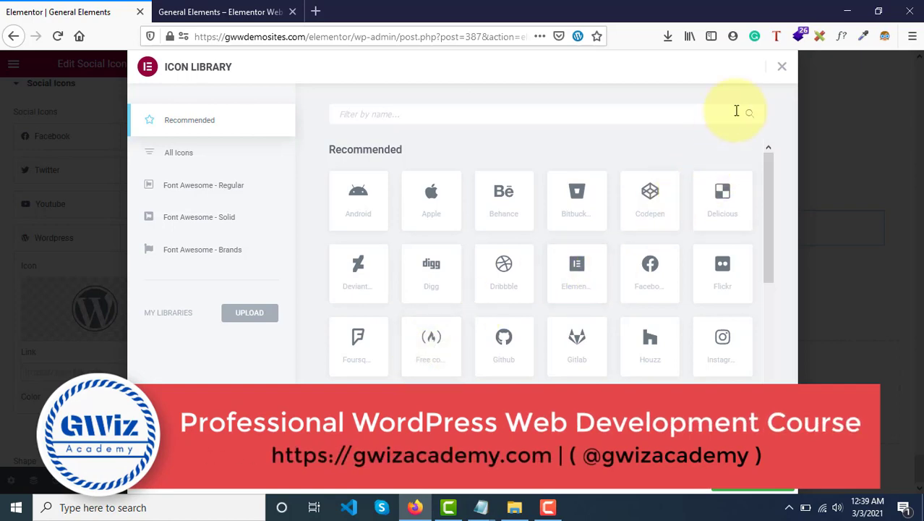
click(781, 67)
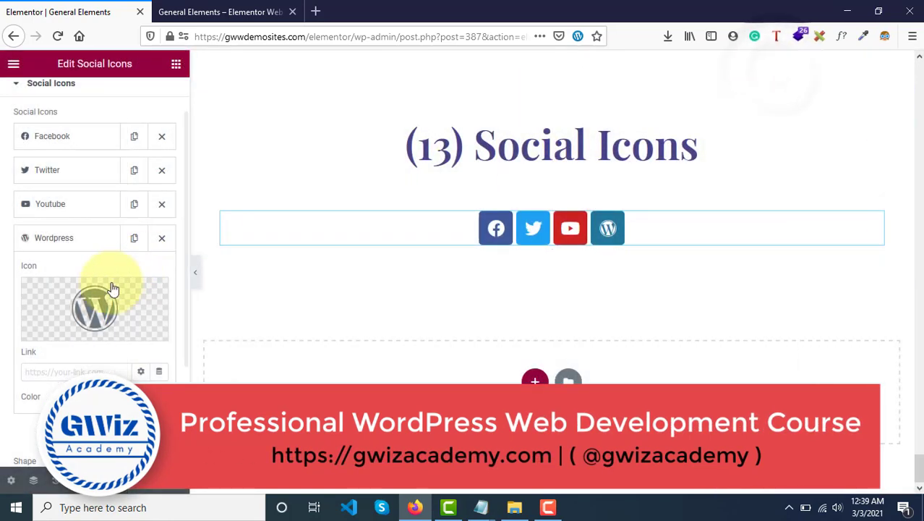
Collapse the WordPress item and reorder the social icons as Twitter, WordPress, Facebook, YouTube.
click(31, 372)
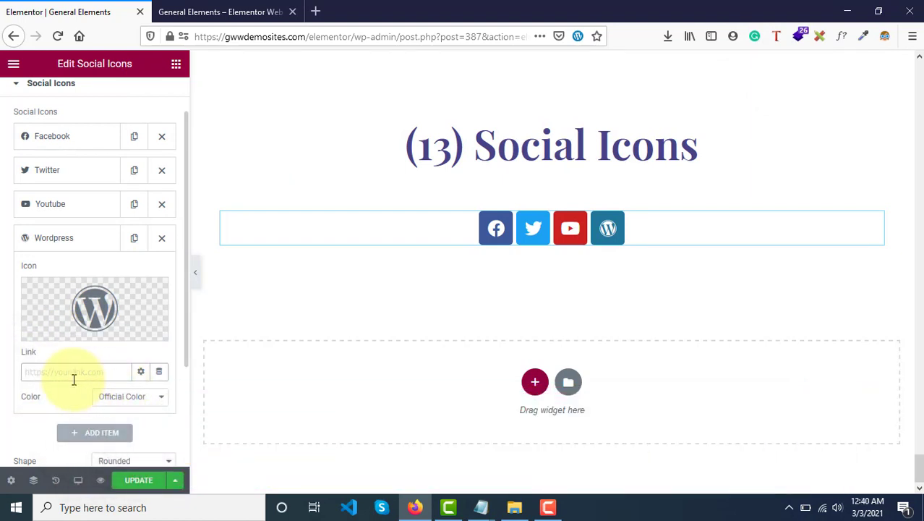
click(61, 248)
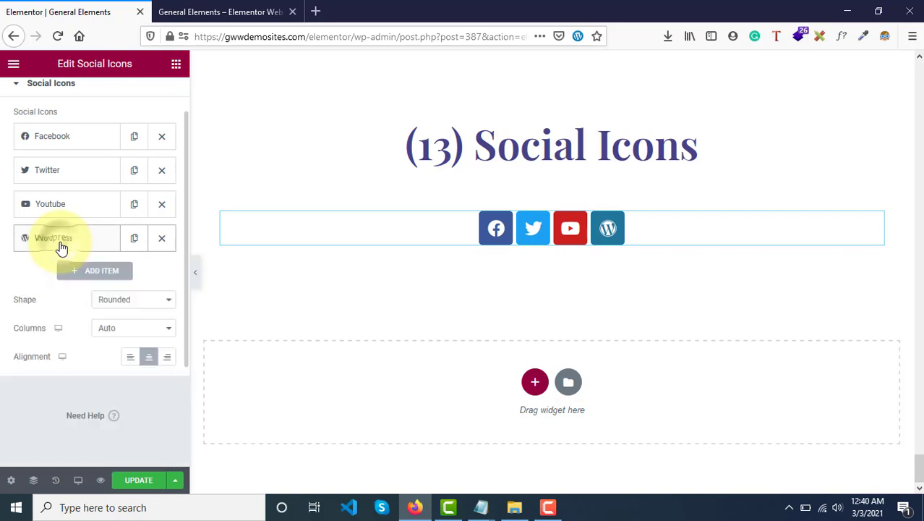
drag(61, 248, 62, 210)
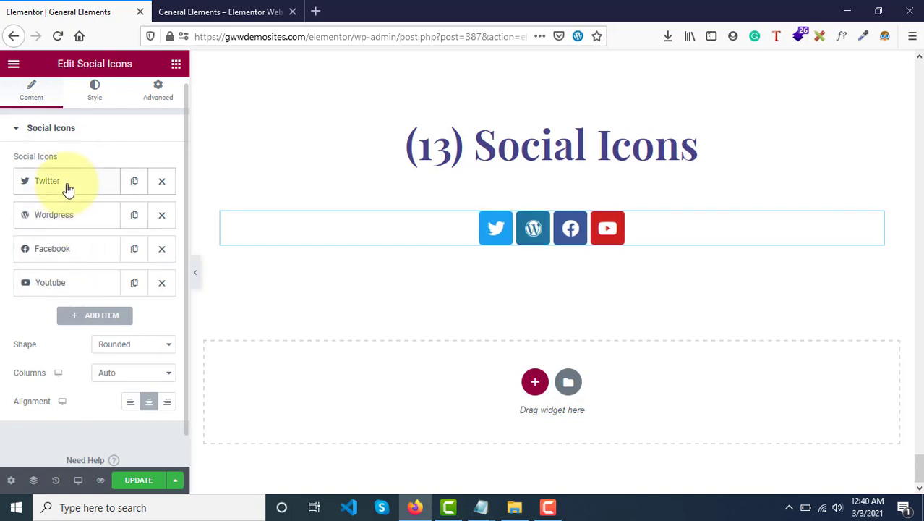
Try the Square shape for the social icons, and set their shape to Circle.
scroll(66, 187, down, 1)
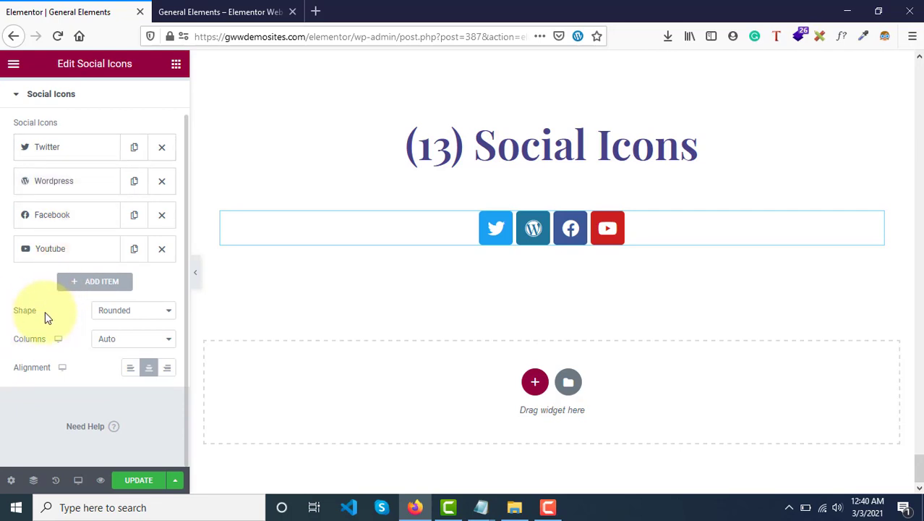
click(119, 318)
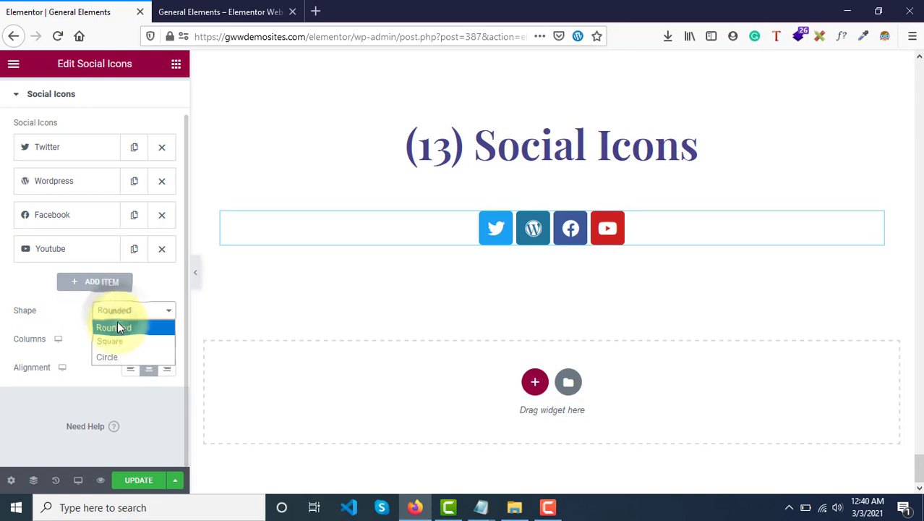
click(119, 342)
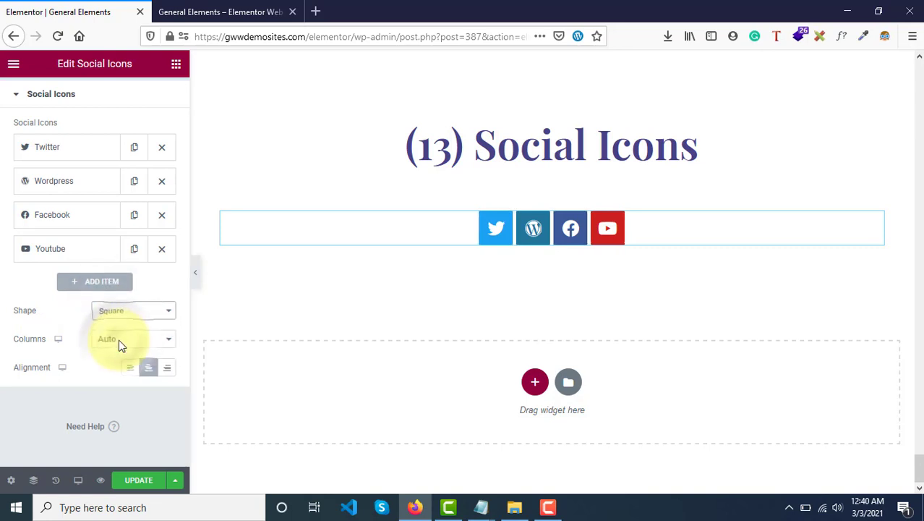
click(138, 311)
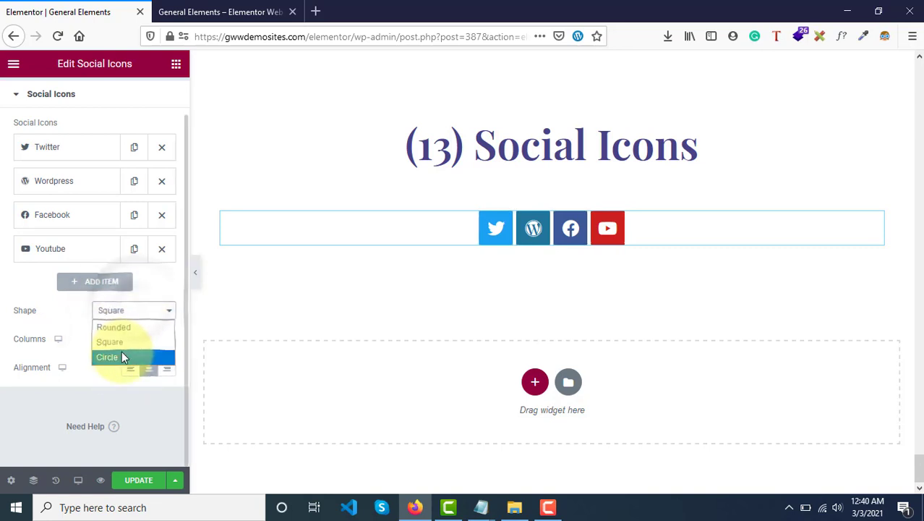
click(122, 351)
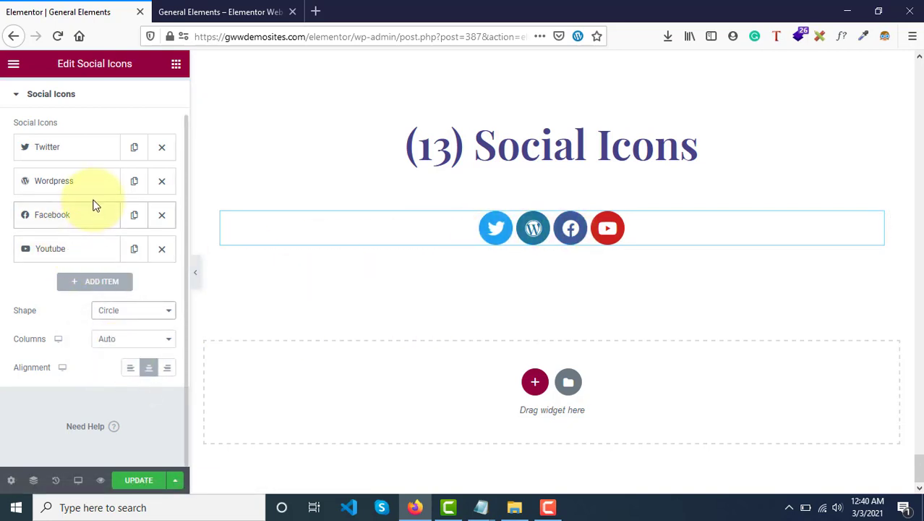
Remove the WordPress item from the social icons and update the page.
click(162, 186)
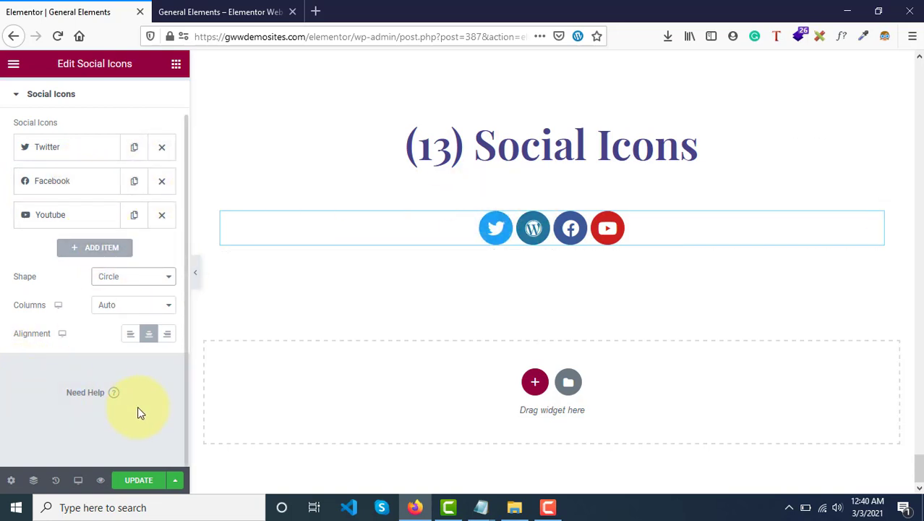
click(133, 485)
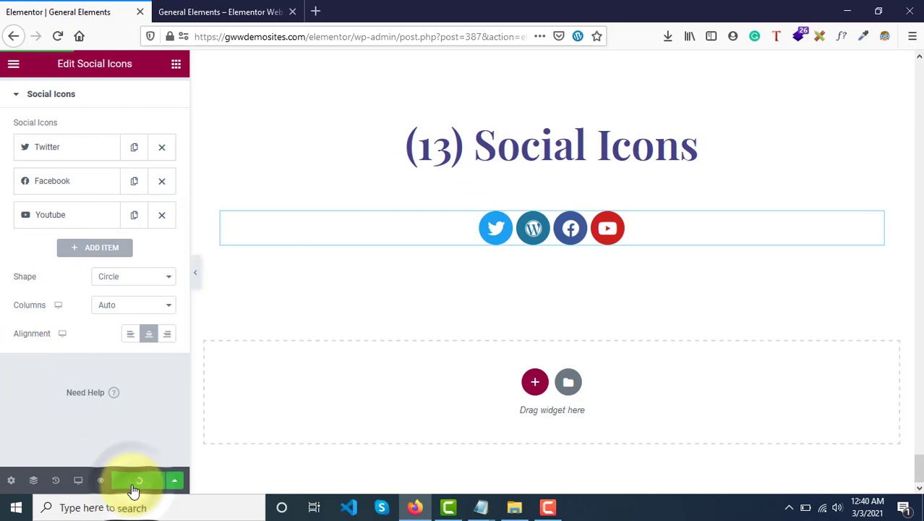
Reload the General Elements preview page, and return to the Elementor editor and reload it.
key(ctrl+Tab)
key(F5)
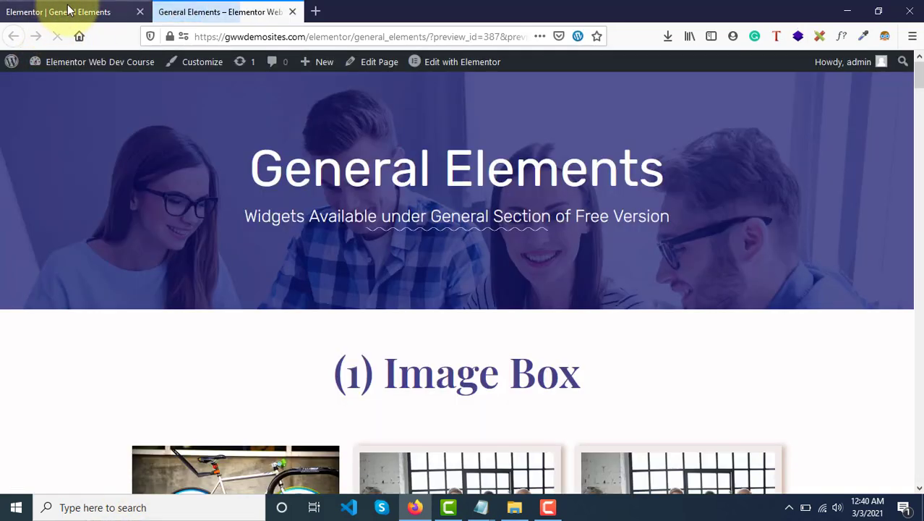
click(68, 10)
click(64, 34)
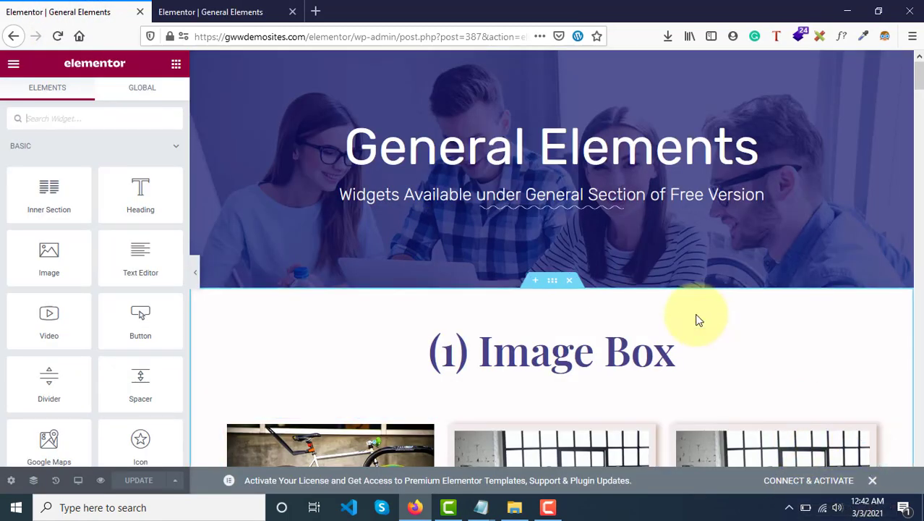
Open the Social Icons widget in the "(13) Social Icons" section for editing.
scroll(697, 319, down, 15)
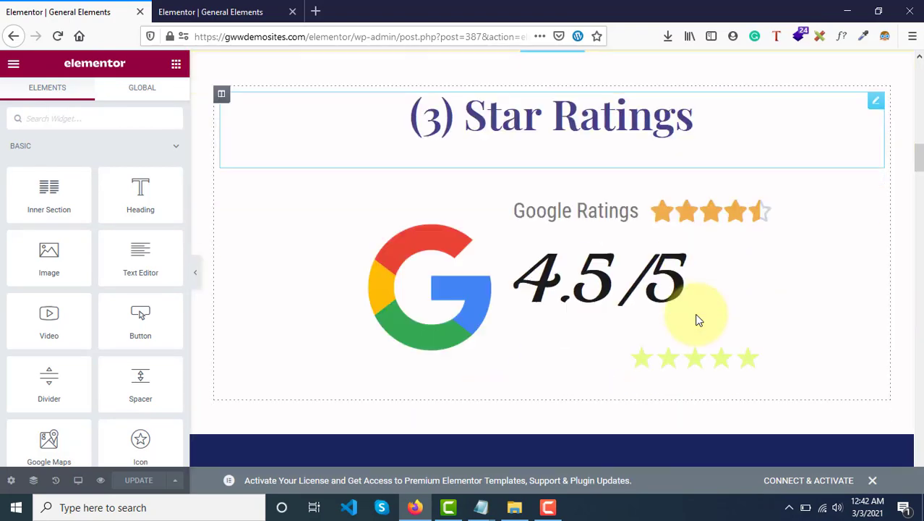
scroll(696, 319, down, 20)
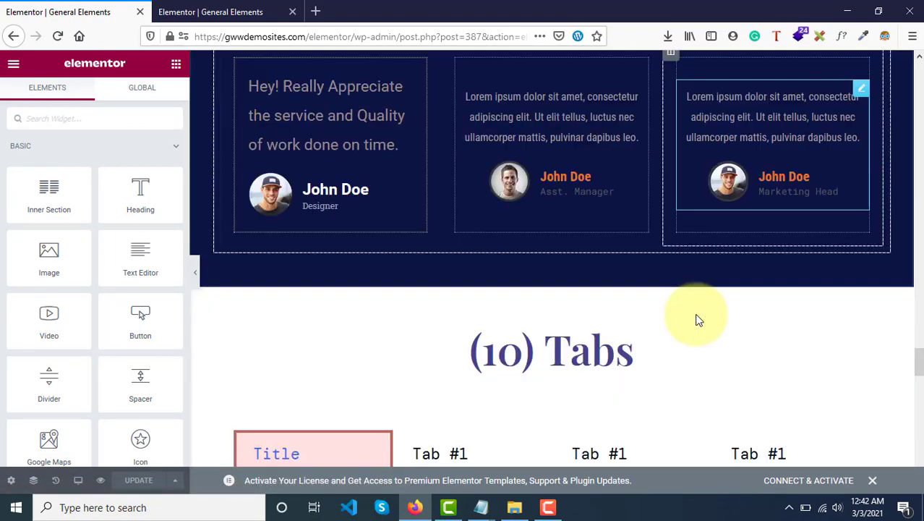
scroll(696, 319, down, 3)
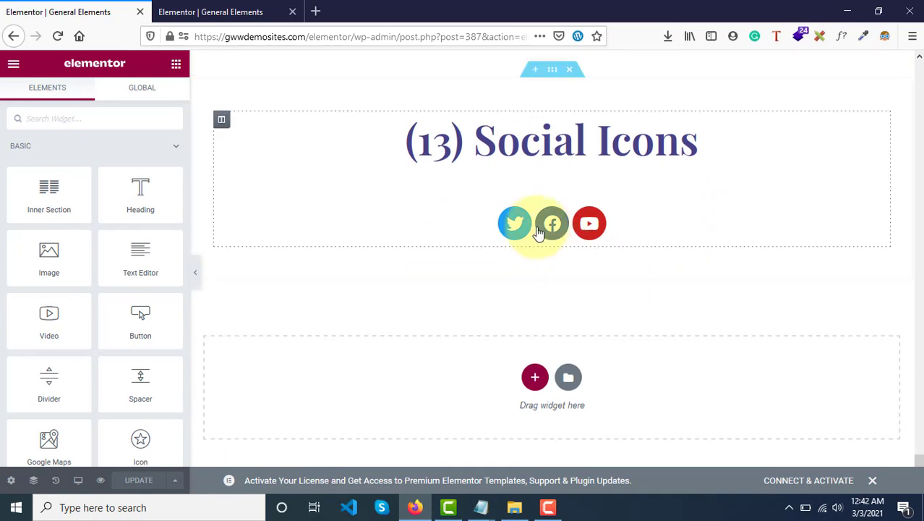
click(568, 226)
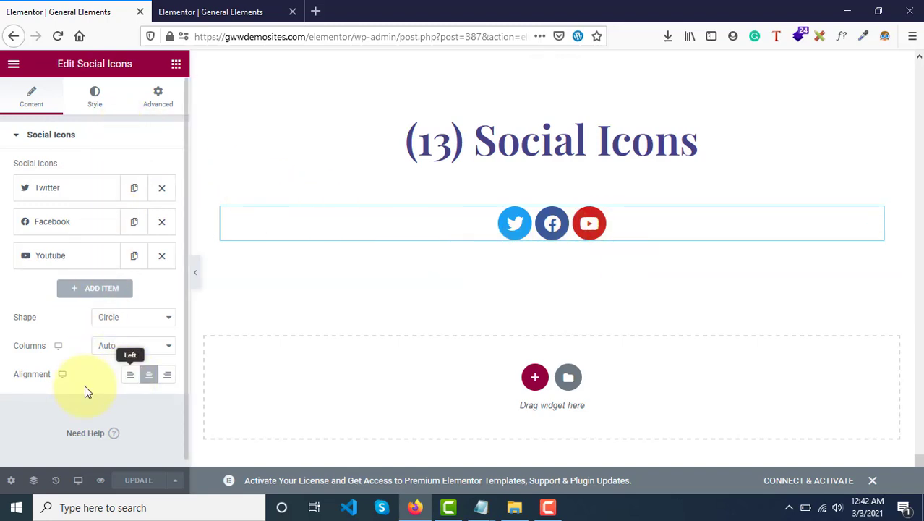
Try left and right alignment for the social icons, and set their alignment back to Center.
click(129, 378)
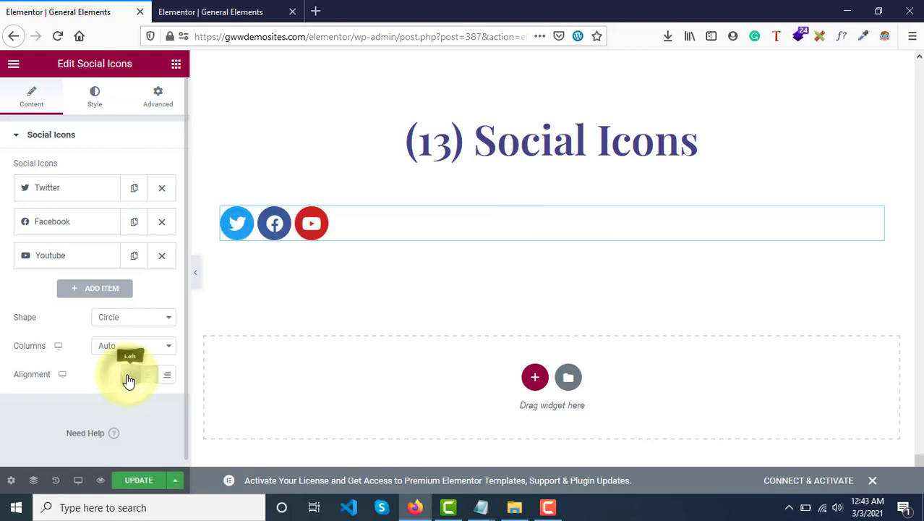
click(171, 378)
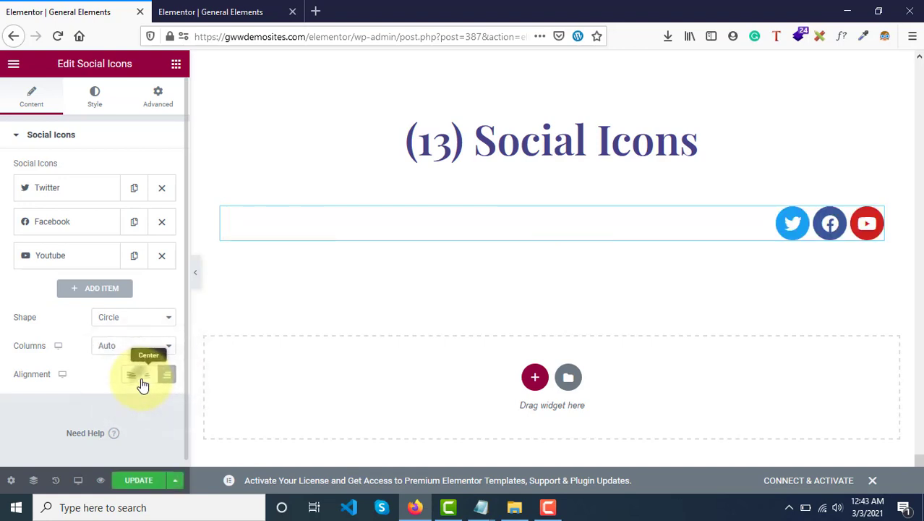
click(143, 377)
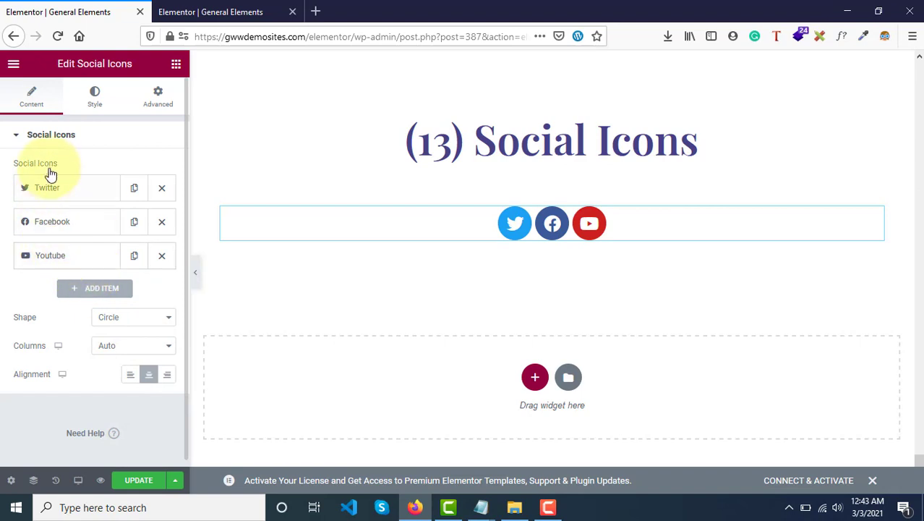
Try 4 and 5 columns for the social icons, and set the columns back to Auto.
click(138, 352)
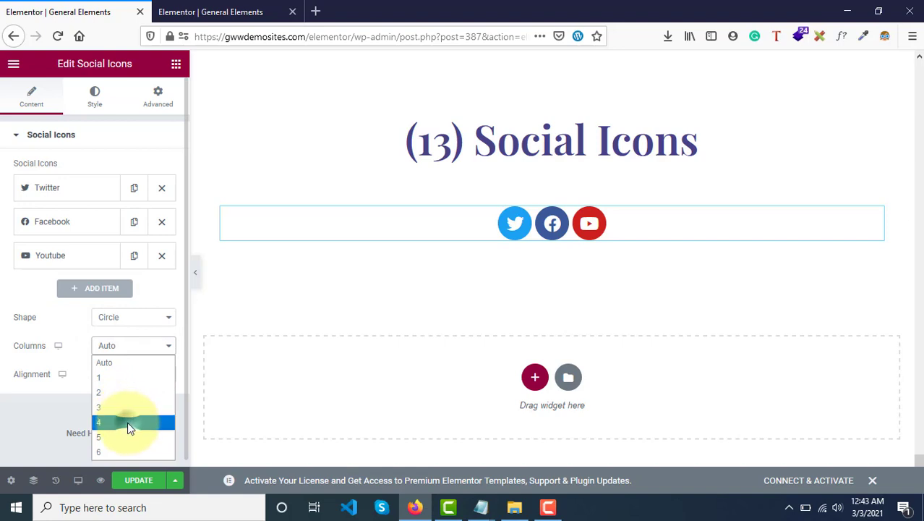
click(128, 421)
click(137, 344)
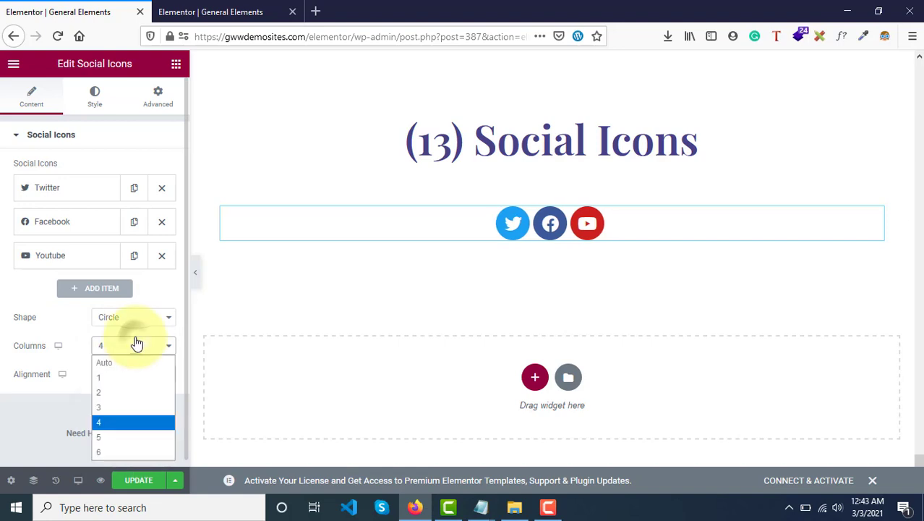
click(123, 437)
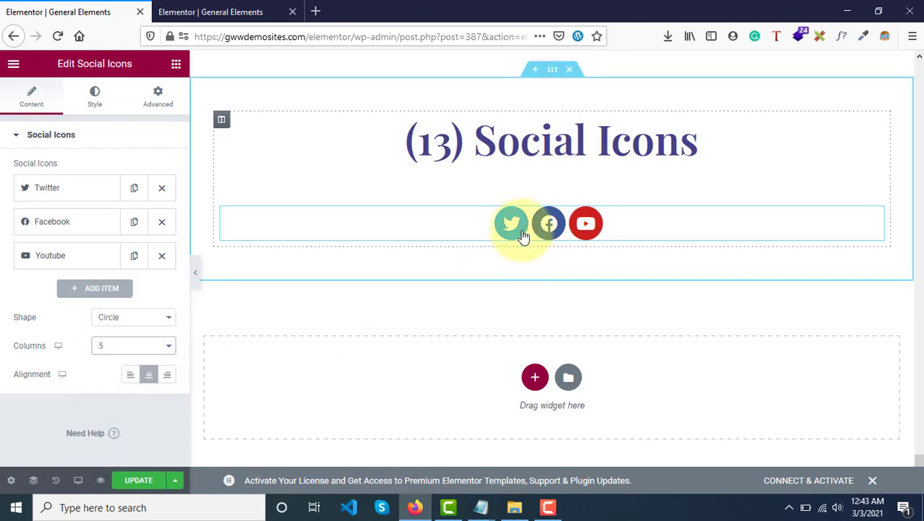
click(151, 346)
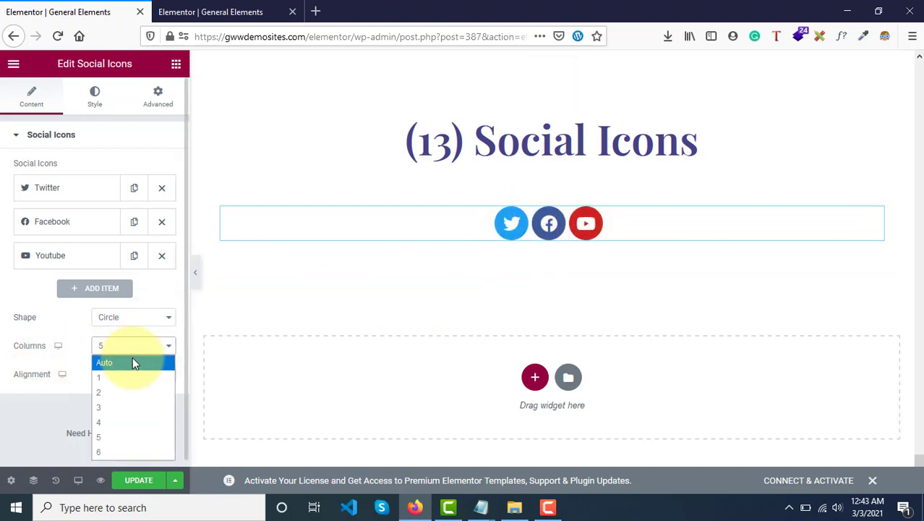
click(132, 362)
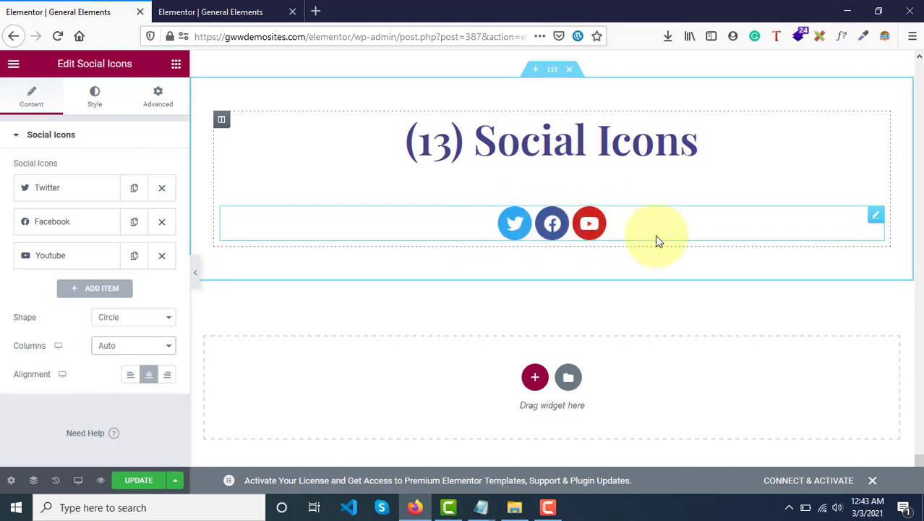
click(127, 346)
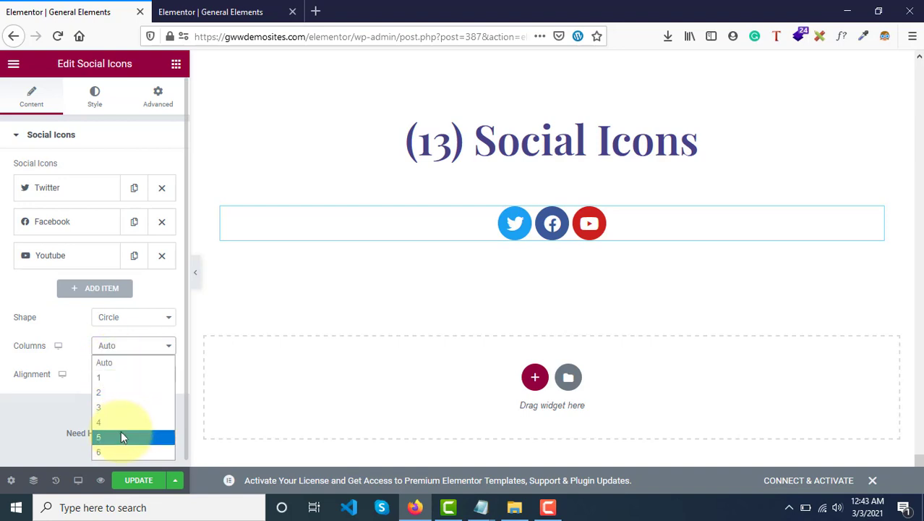
click(128, 361)
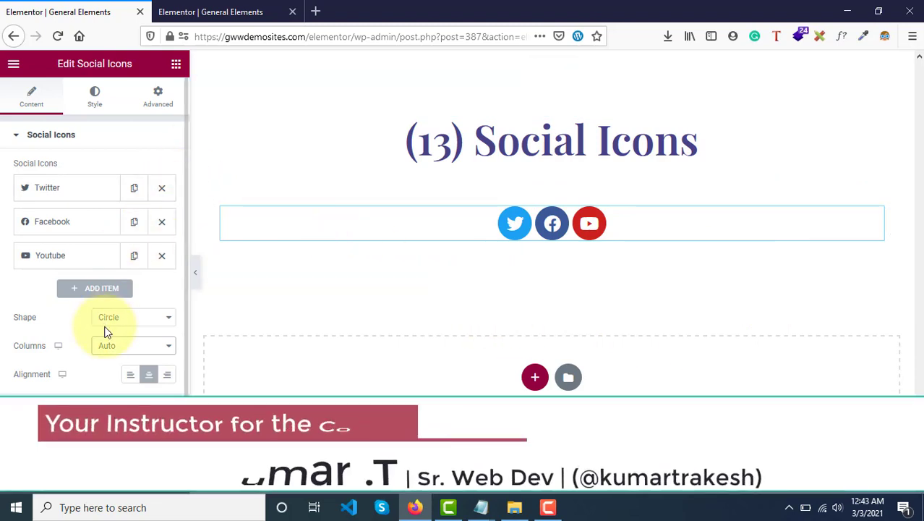
Try 2, 1 and 3 columns for the social icons, and return the columns to Auto.
click(117, 347)
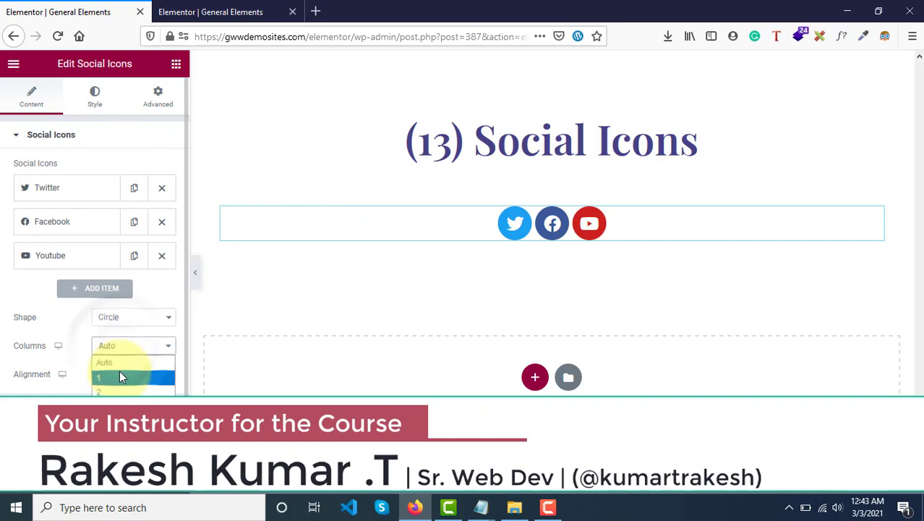
click(119, 391)
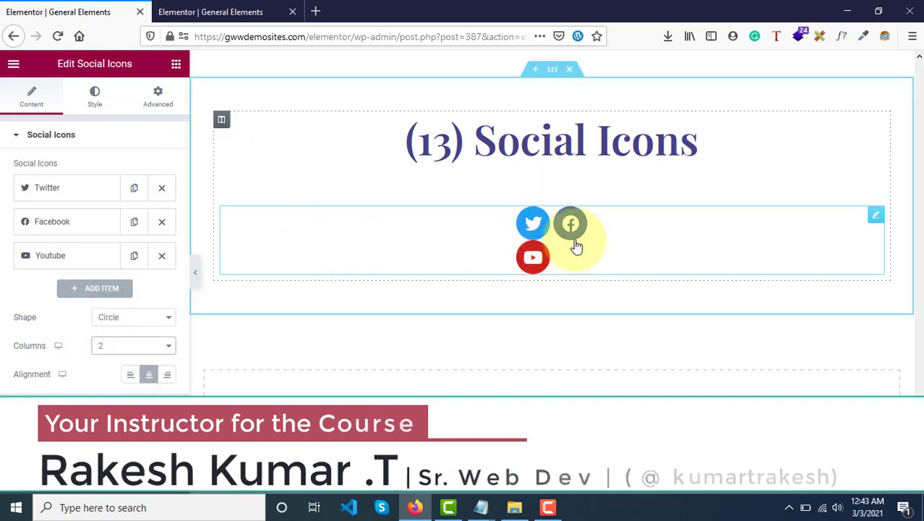
click(105, 350)
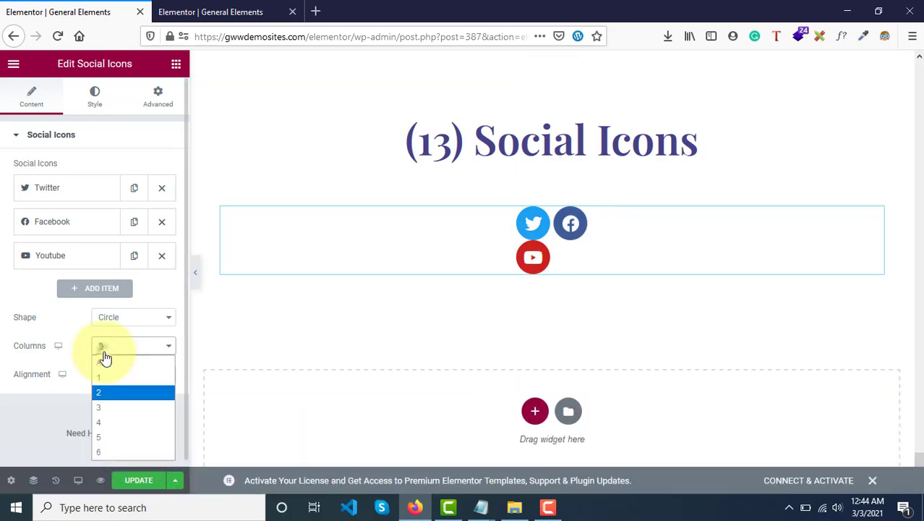
click(108, 378)
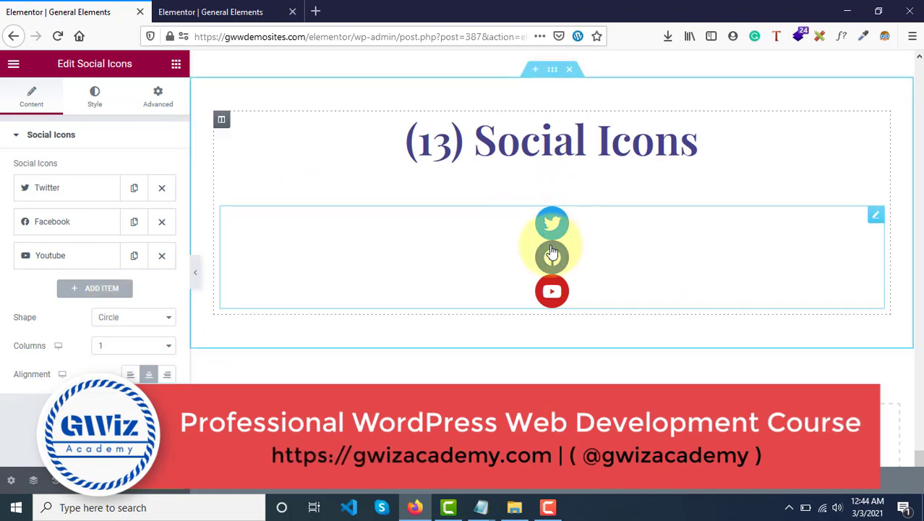
click(151, 347)
click(136, 391)
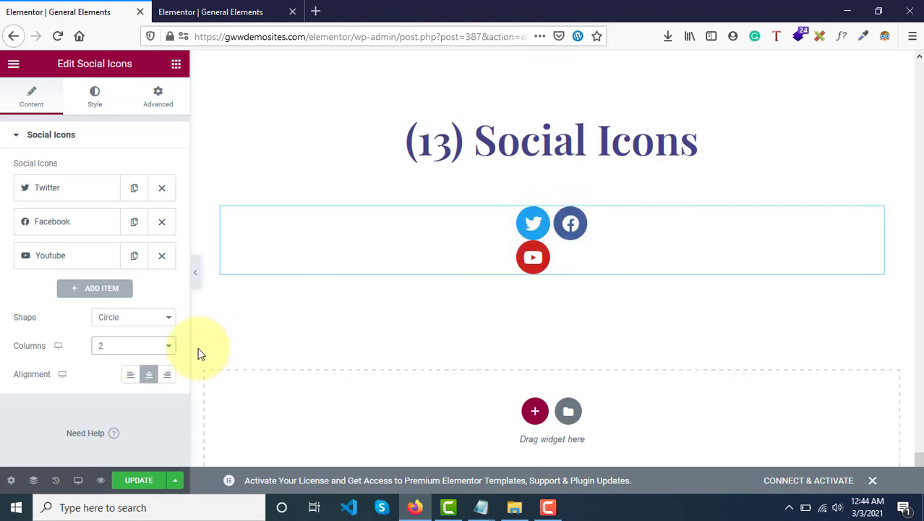
click(132, 347)
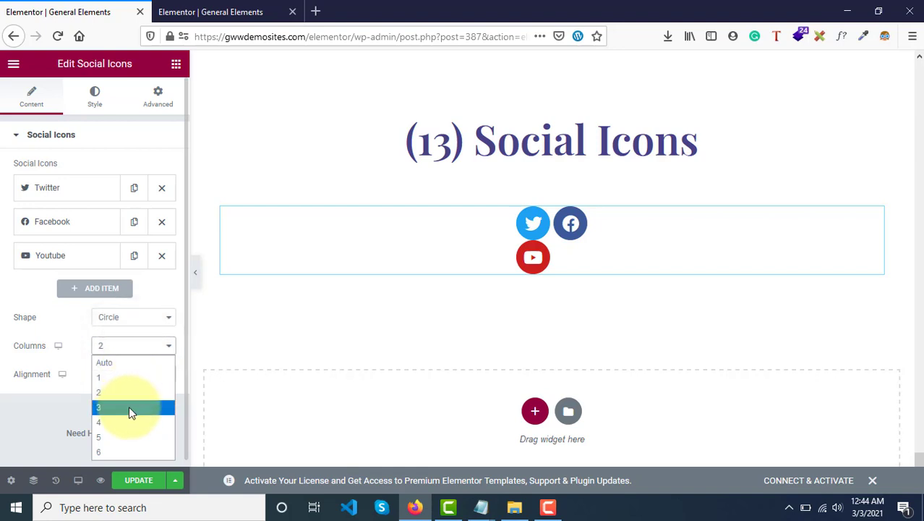
click(130, 408)
click(135, 354)
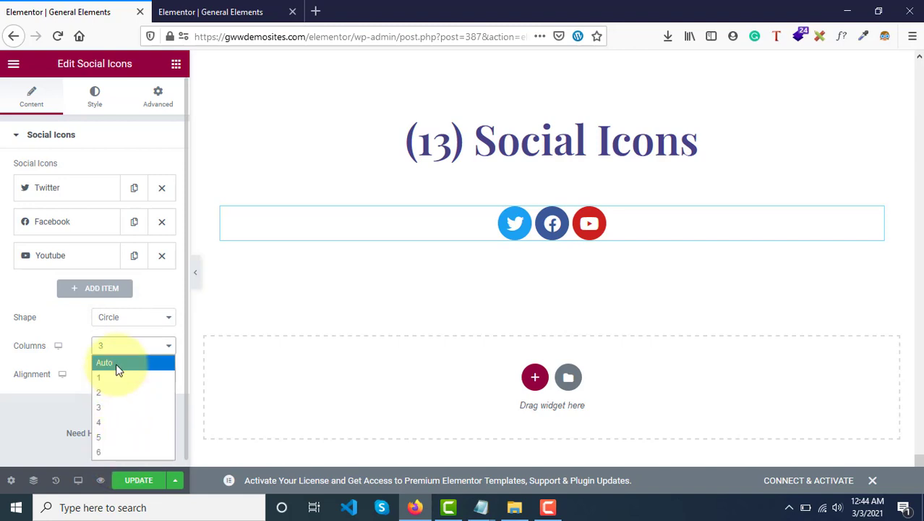
click(118, 365)
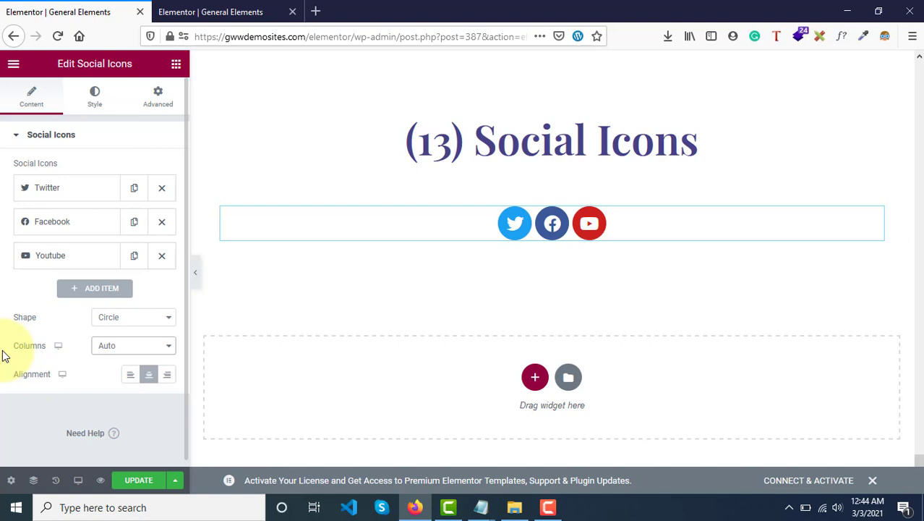
Try a size of 21 for the social icons with padding 0.7, and enlarge their size to 70.
click(96, 104)
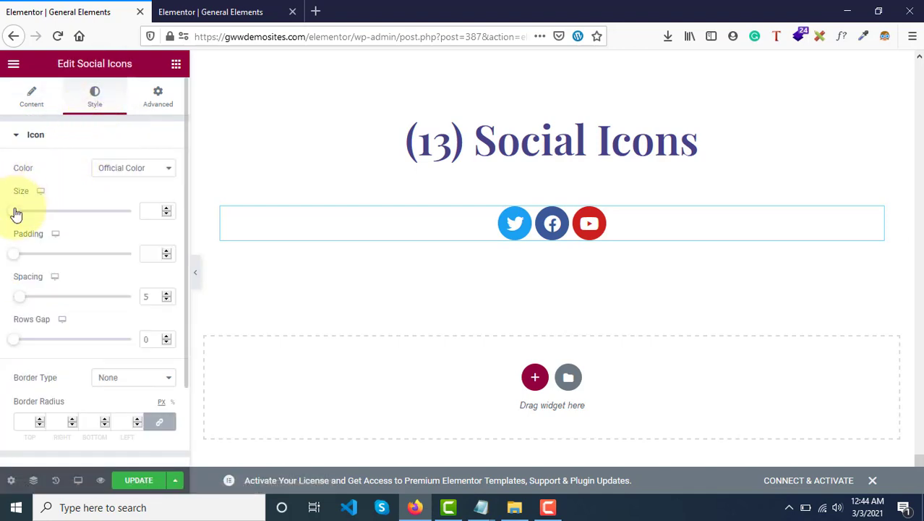
drag(16, 213, 26, 230)
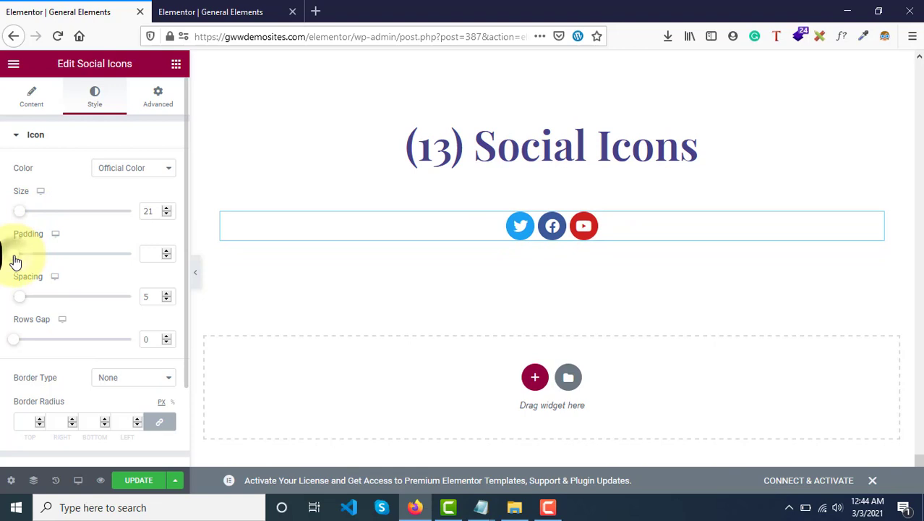
drag(16, 261, 33, 261)
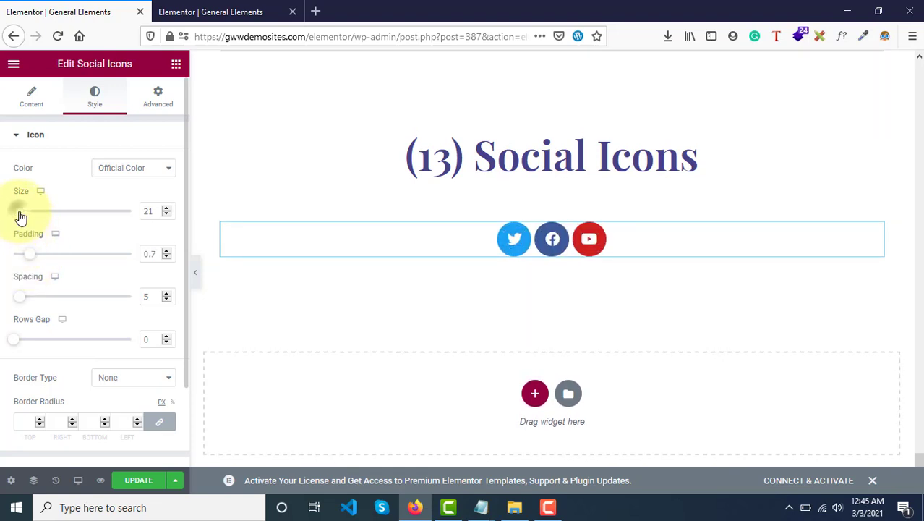
drag(21, 216, 40, 221)
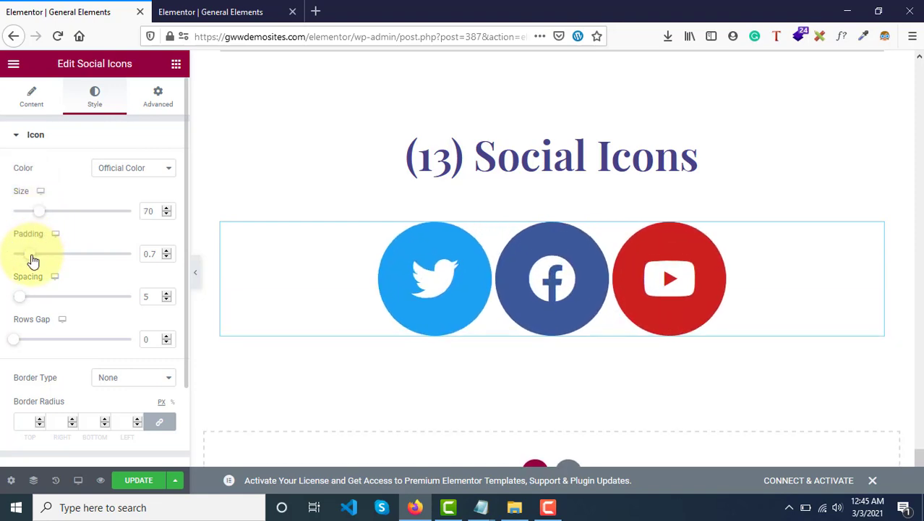
Try padding values of 0.8 and 0.5 for the social icons, and set the padding to 0.4.
mouse_move(33, 261)
mouse_down()
mouse_move(16, 261)
mouse_move(31, 253)
mouse_up()
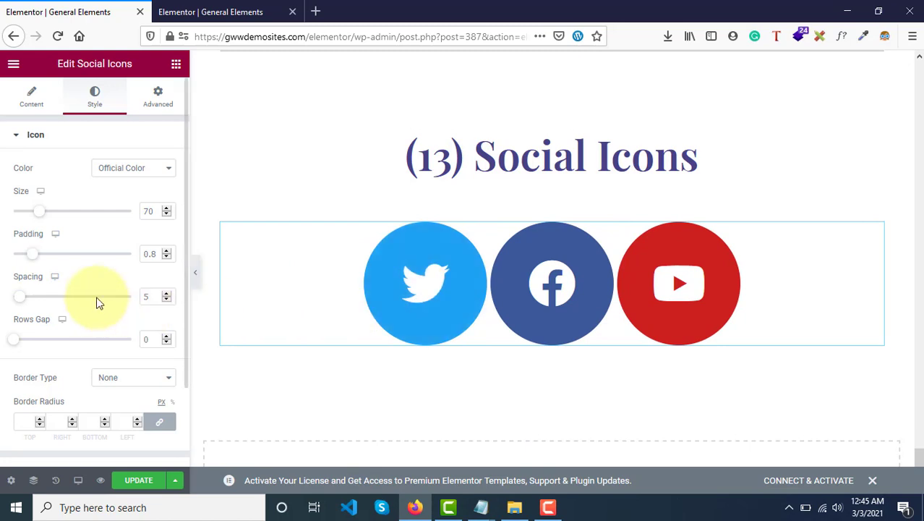
mouse_move(38, 258)
mouse_down()
mouse_move(19, 261)
mouse_move(27, 267)
mouse_up()
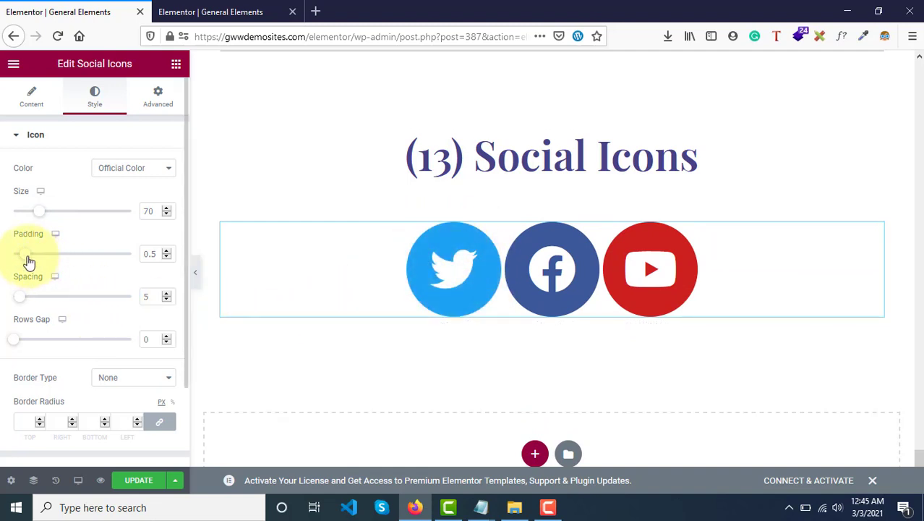
mouse_move(29, 259)
mouse_down()
mouse_move(53, 262)
mouse_move(13, 262)
mouse_move(28, 261)
mouse_up()
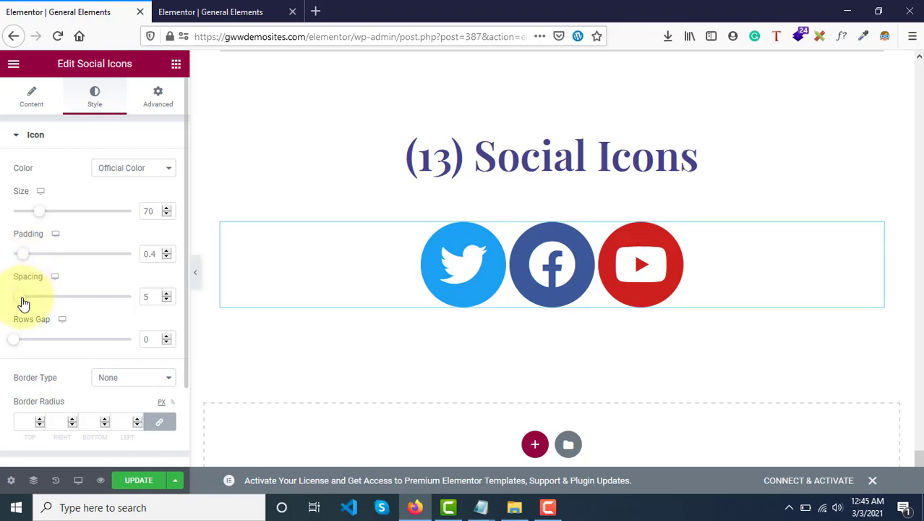
Set the social icons' spacing to 32 and their rows gap to 28.
mouse_move(24, 304)
mouse_down()
mouse_move(78, 305)
mouse_move(10, 305)
mouse_move(145, 310)
mouse_move(56, 316)
mouse_up()
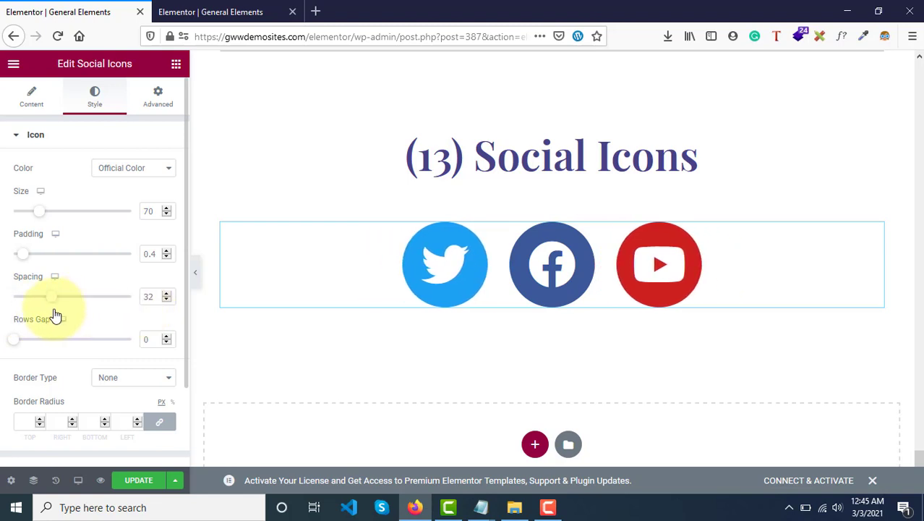
scroll(61, 322, down, 3)
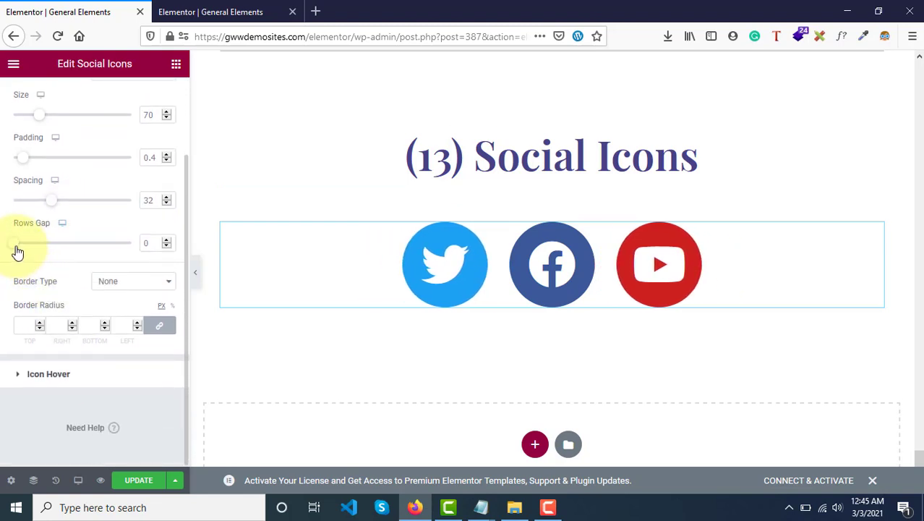
drag(25, 250, 34, 251)
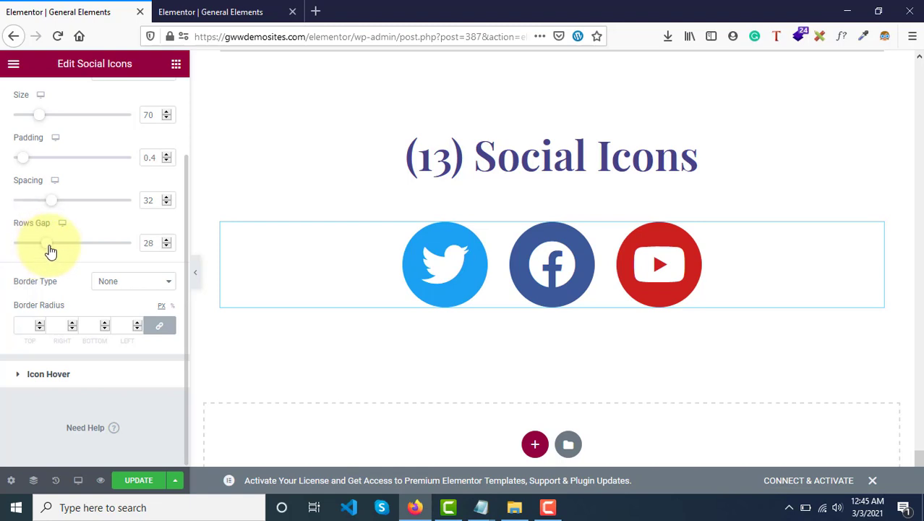
Arrange the social icons in a single column by setting their columns to 1.
scroll(48, 249, up, 3)
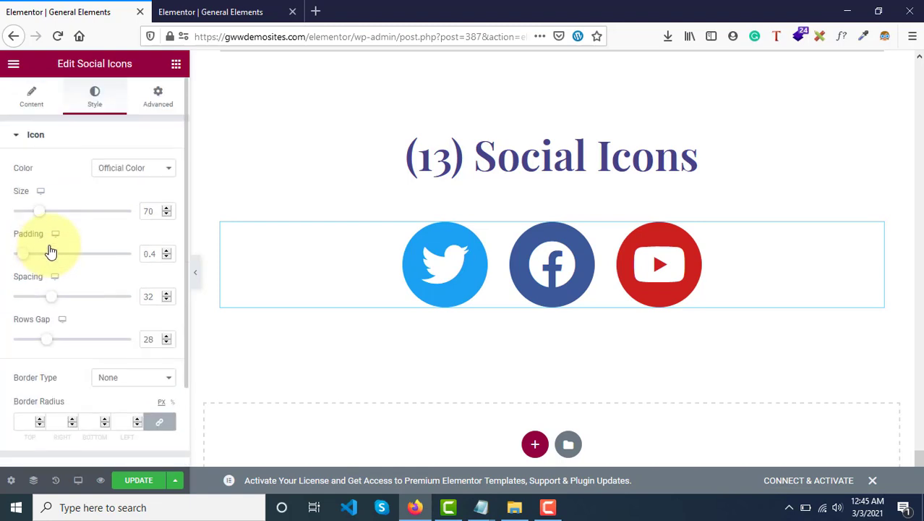
click(29, 107)
scroll(101, 318, down, 1)
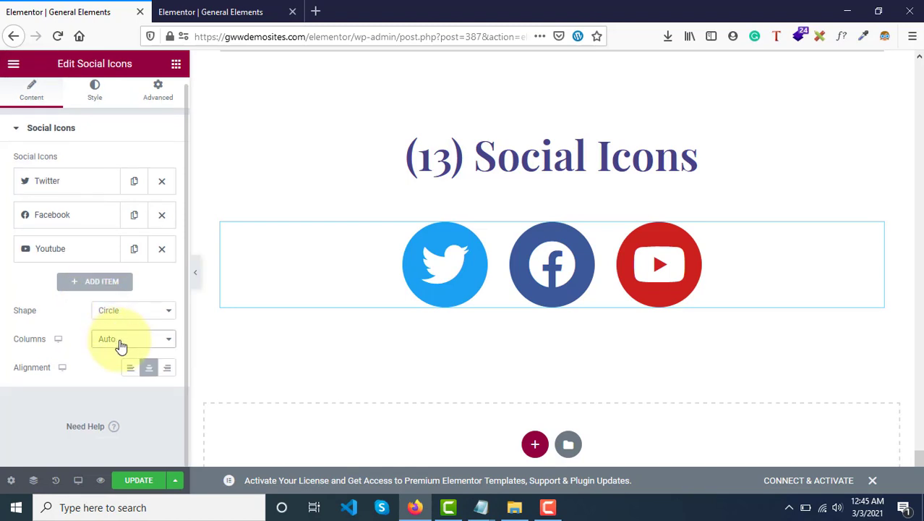
click(120, 342)
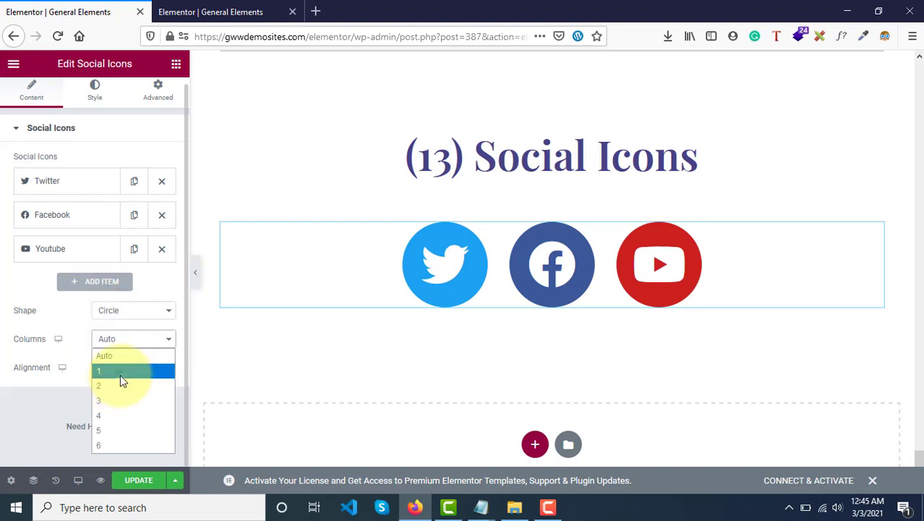
click(120, 373)
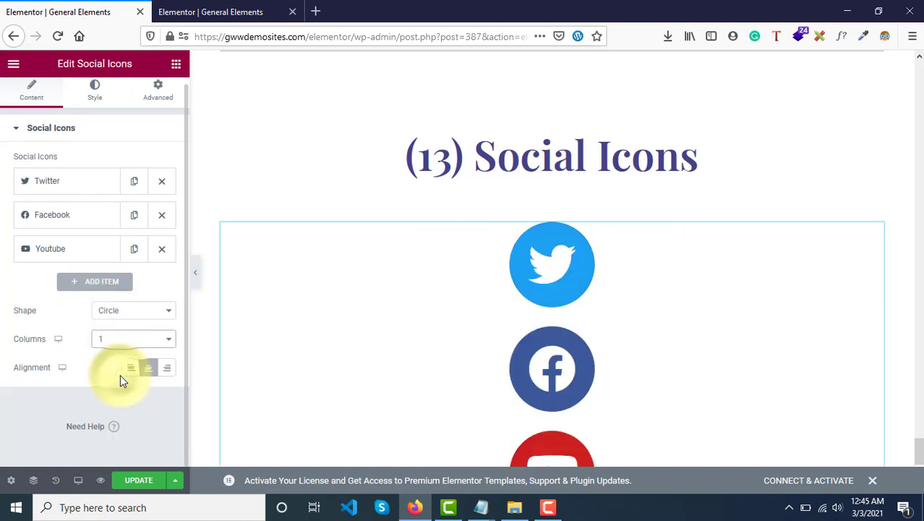
Try a rows gap of 38 for the stacked social icons, and set the gap to 18.
click(97, 94)
scroll(90, 268, down, 3)
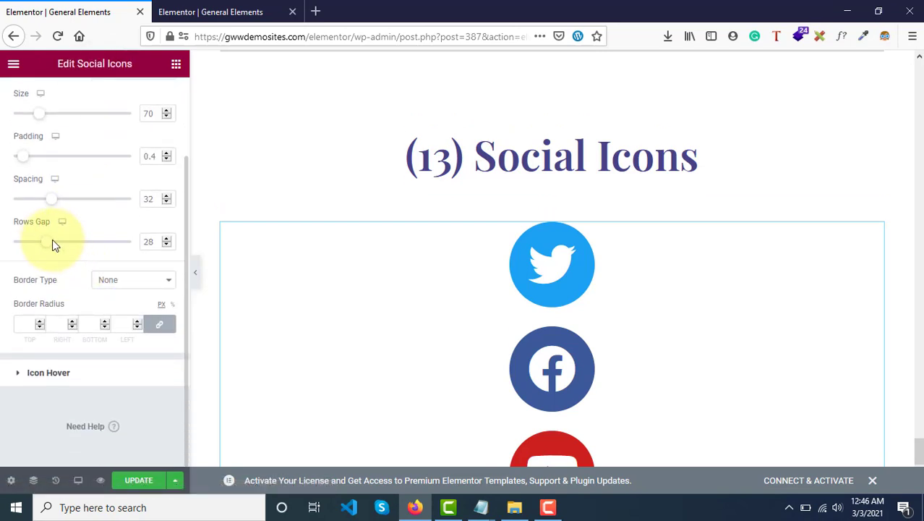
mouse_move(46, 244)
mouse_down()
mouse_move(15, 245)
mouse_move(84, 251)
mouse_move(58, 249)
mouse_up()
scroll(399, 268, down, 3)
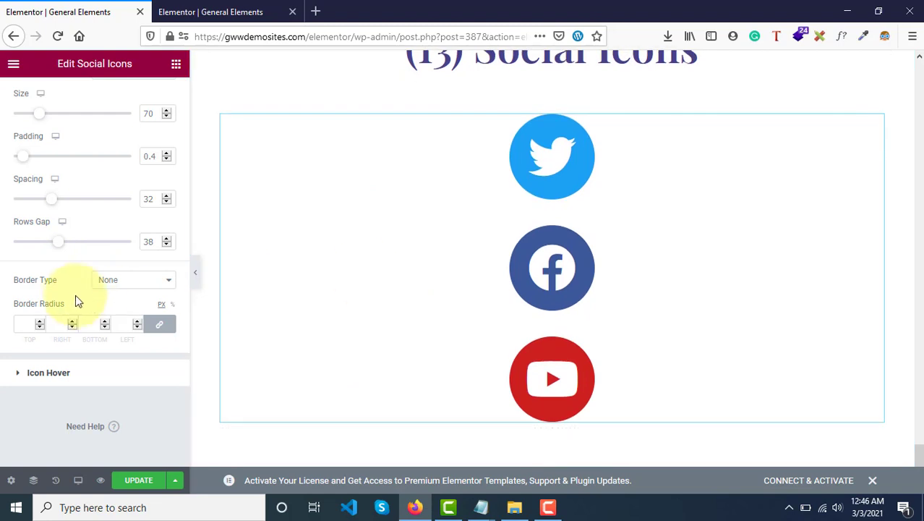
drag(58, 246, 35, 248)
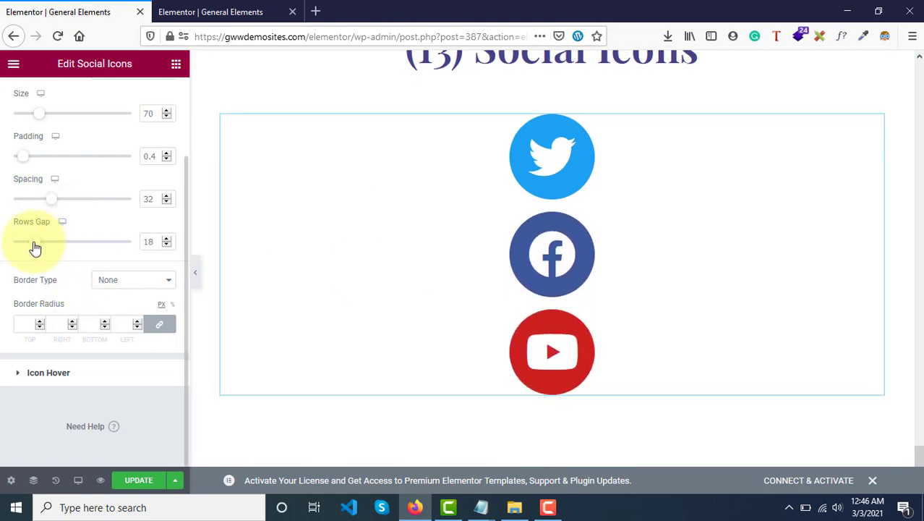
Return the social icons' columns to Auto.
scroll(62, 136, up, 3)
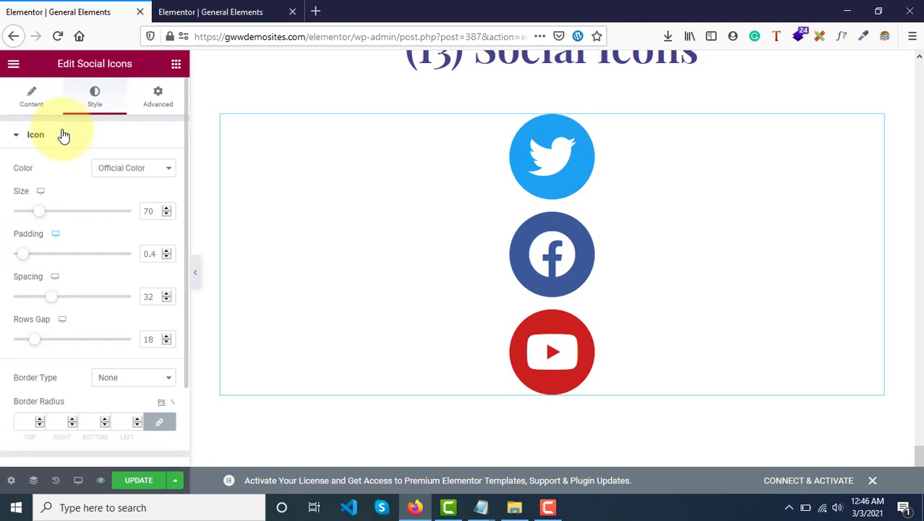
click(31, 101)
scroll(108, 311, down, 1)
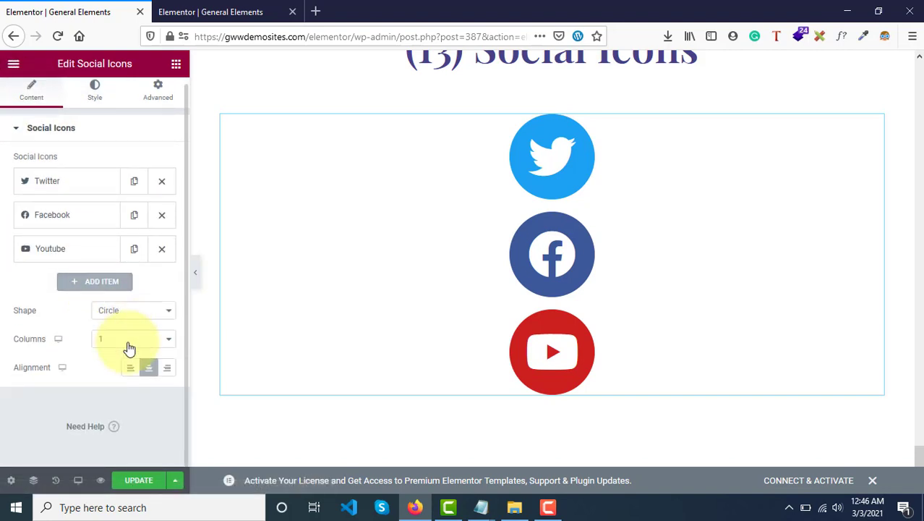
click(128, 349)
click(105, 354)
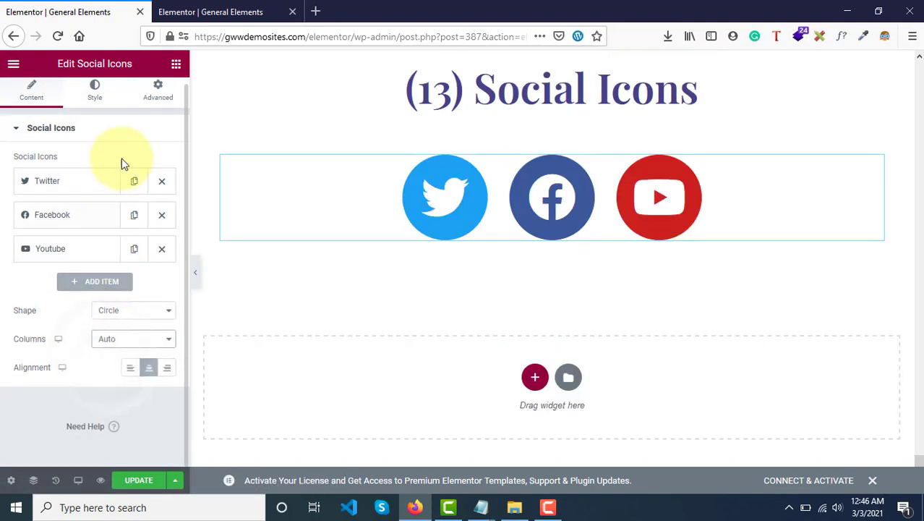
Set the border type of the social icons to Solid.
click(96, 96)
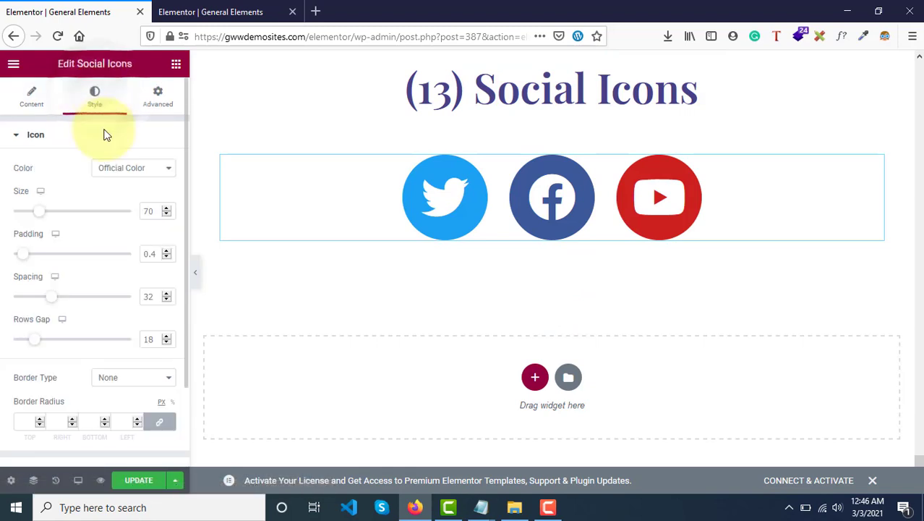
scroll(85, 302, down, 2)
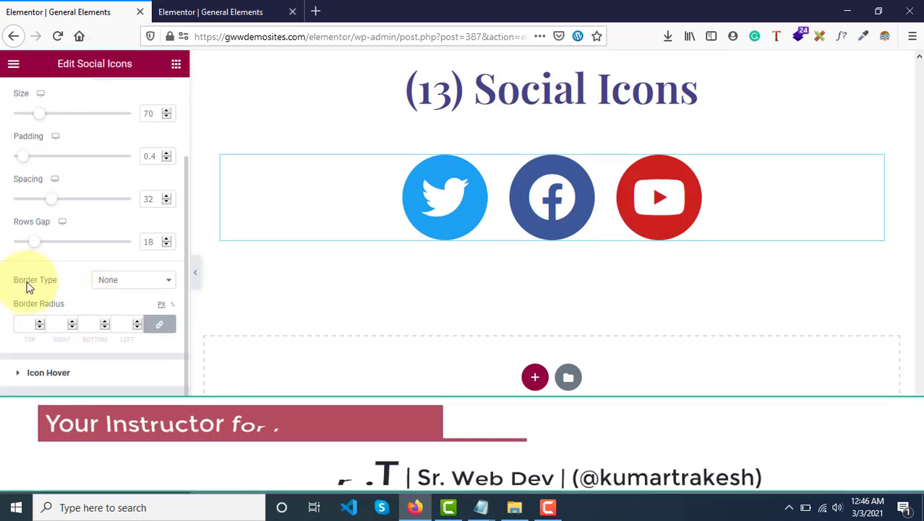
click(128, 289)
click(128, 313)
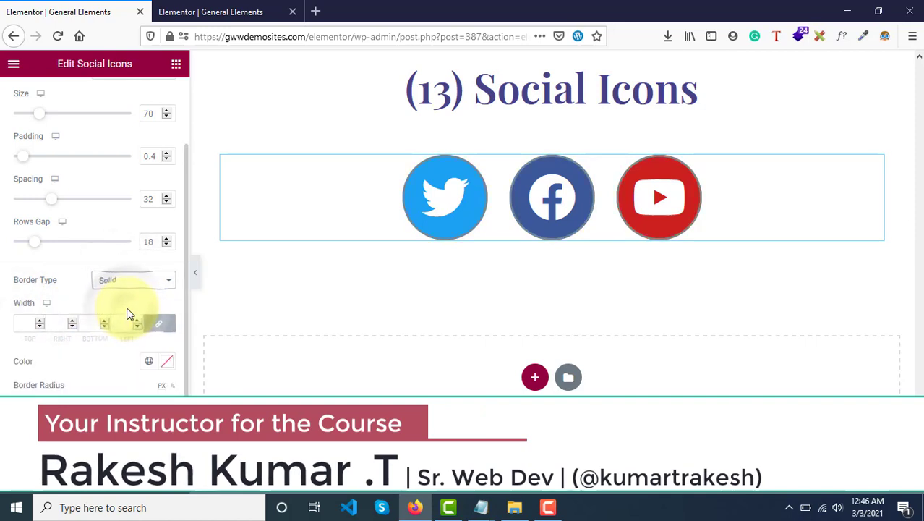
scroll(90, 309, down, 2)
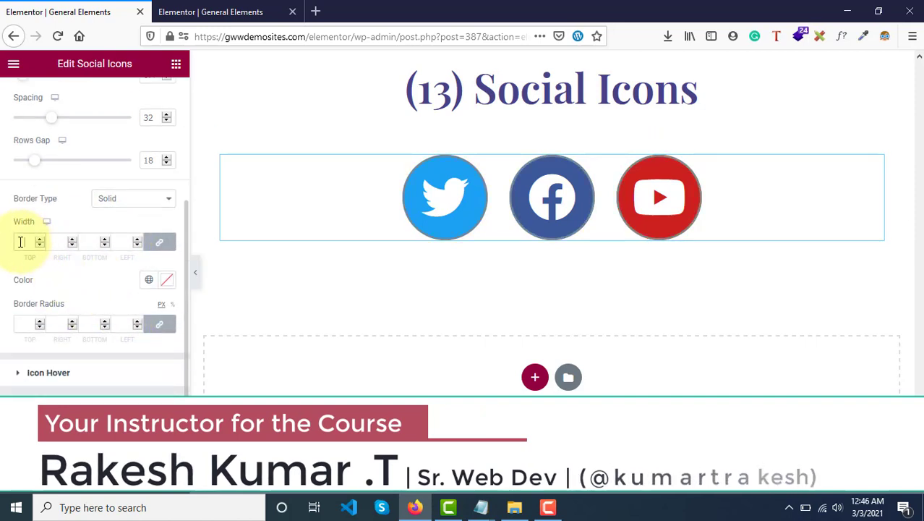
Try an icon border width of 25, set it to 5 on all sides, and color the border light pink #DFC5C5.
click(22, 242)
text(25)
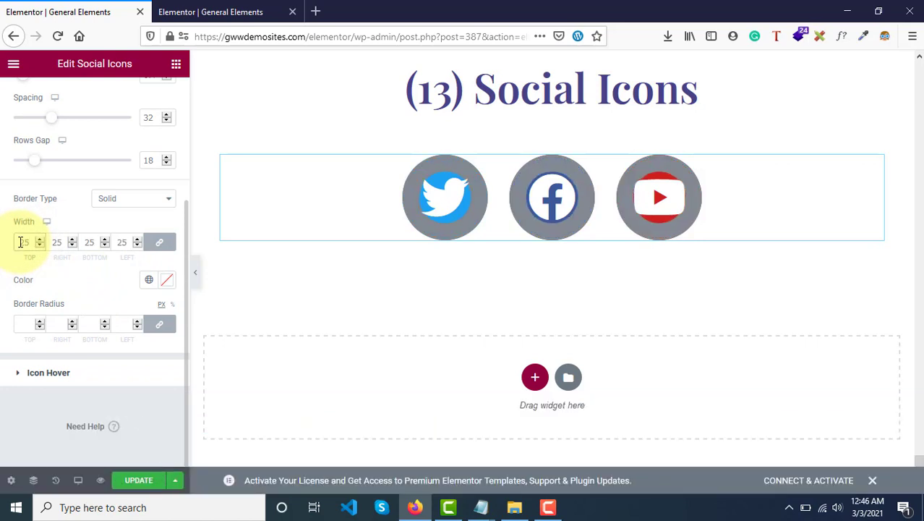
key(BackSpace)
key(BackSpace)
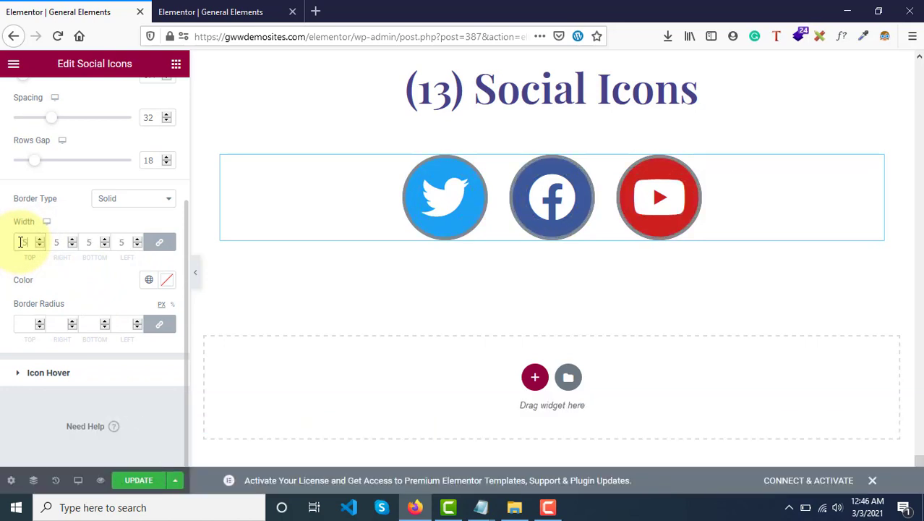
click(167, 281)
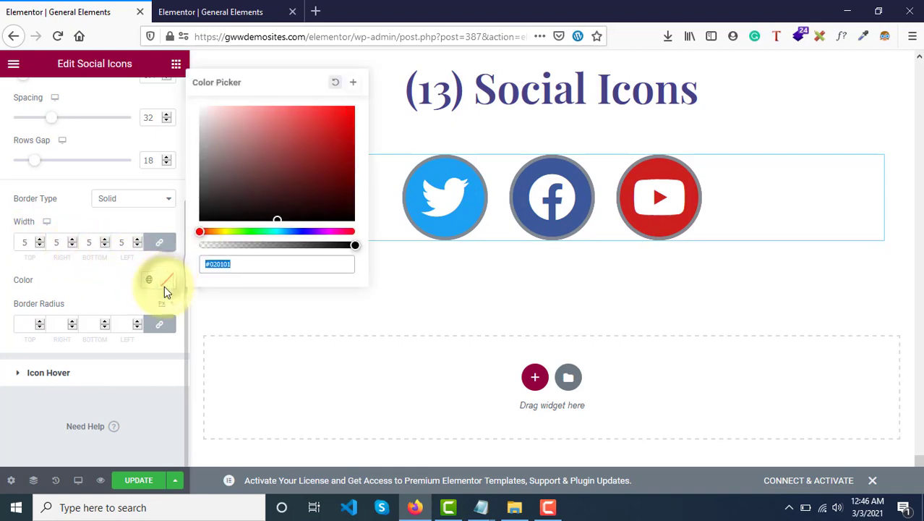
drag(319, 117, 217, 119)
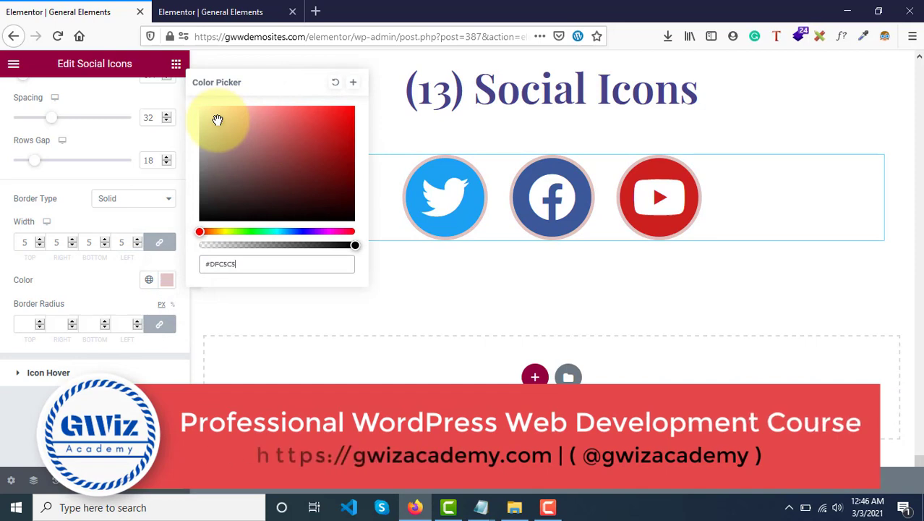
Try different border radius values on the social icons, including 0, and clear the border radius.
click(24, 323)
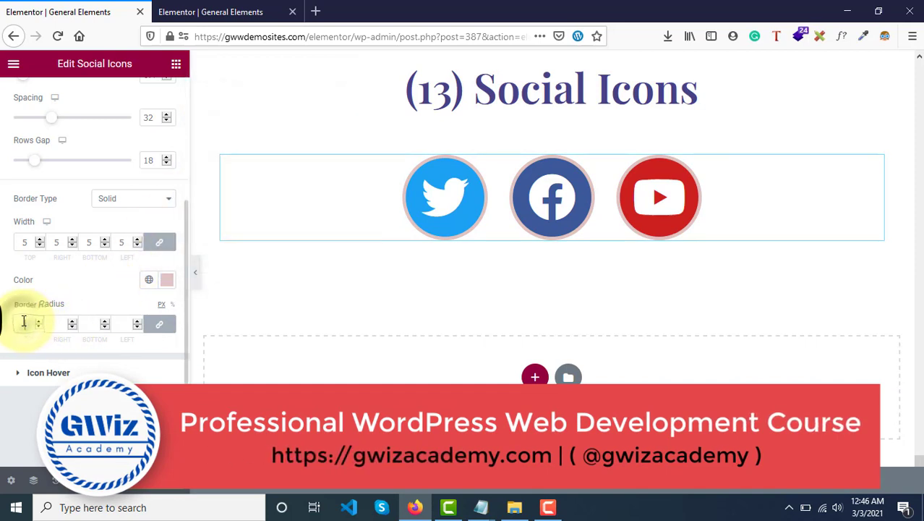
text(500)
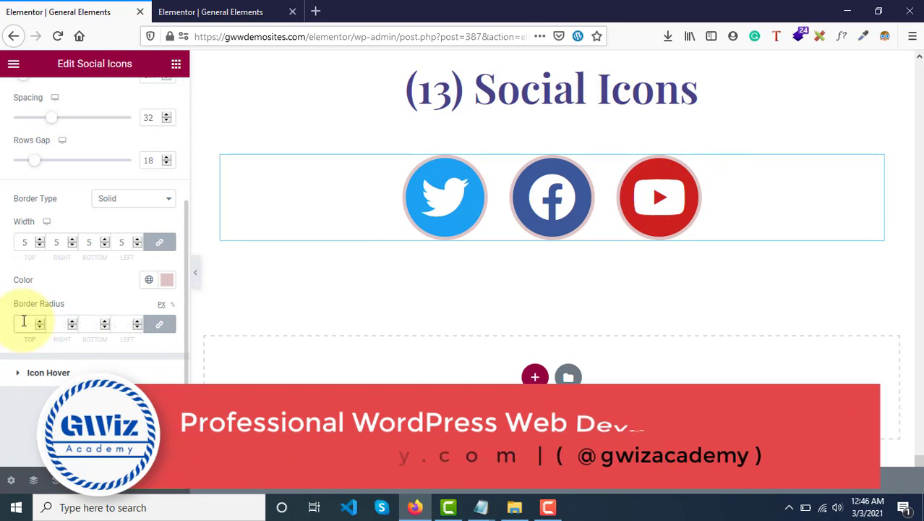
key(BackSpace)
key(BackSpace)
key(BackSpace)
key(BackSpace)
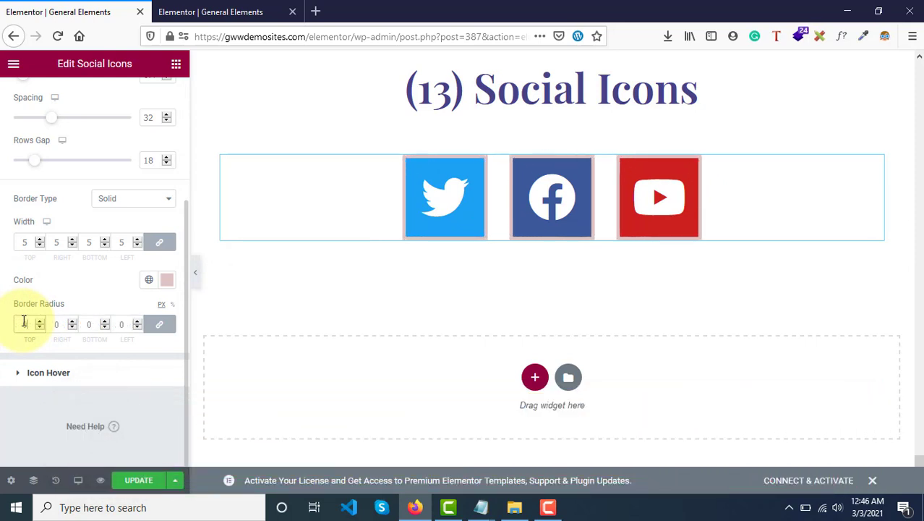
text(1)
text(5)
key(BackSpace)
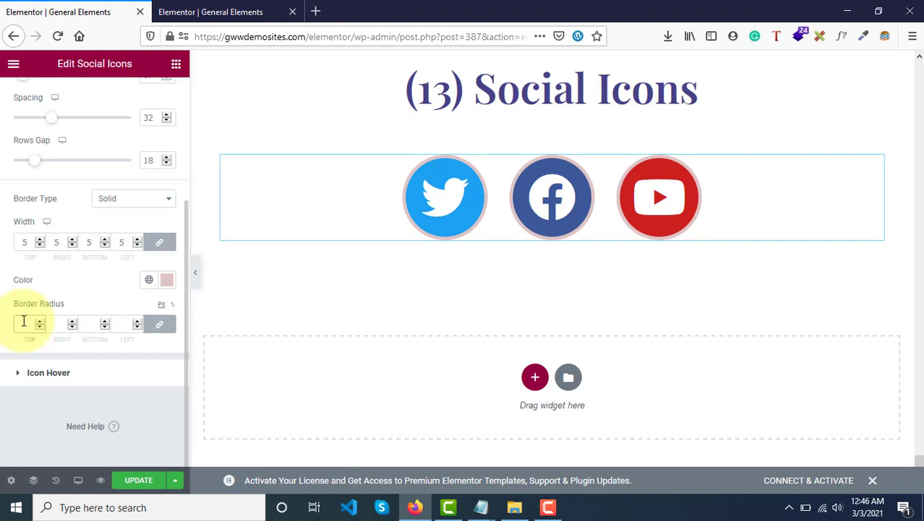
Try the Grow hover animation for the social icons, and set the hover animation to Shrink.
click(50, 375)
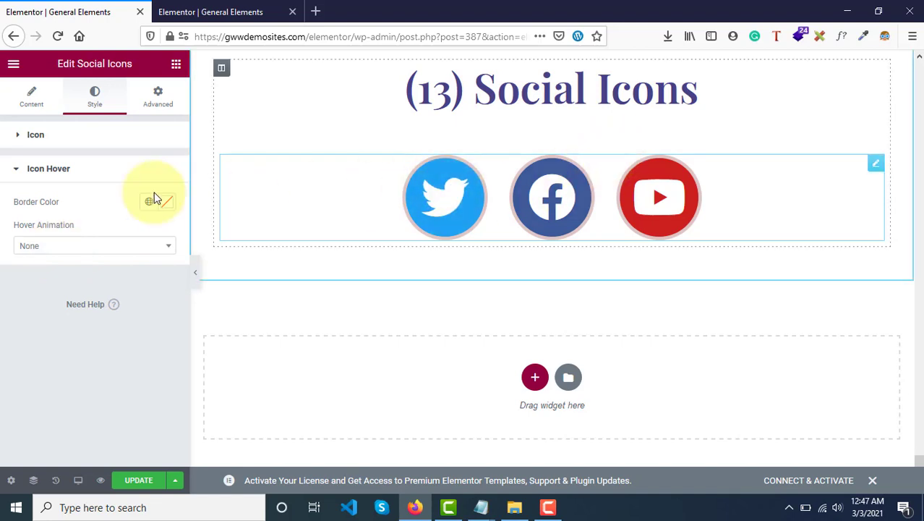
click(60, 247)
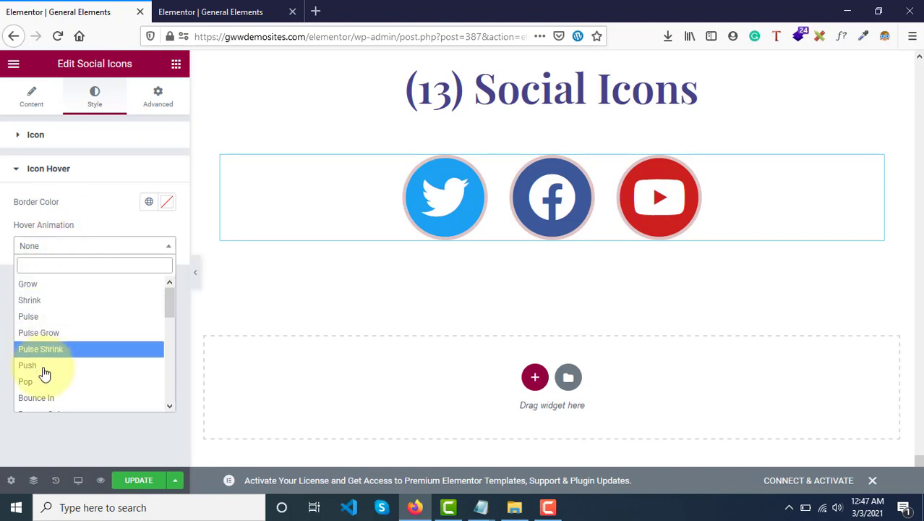
scroll(41, 372, down, 5)
scroll(45, 372, down, 2)
scroll(45, 374, up, 10)
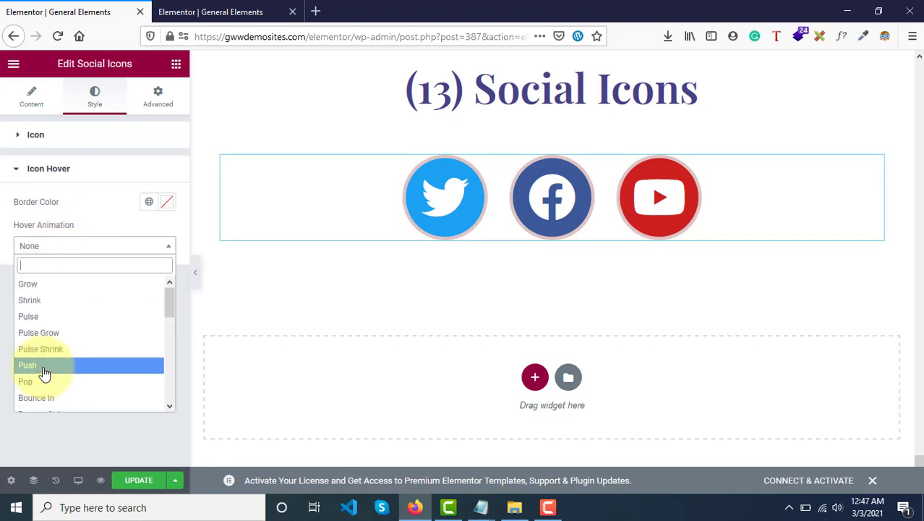
click(41, 289)
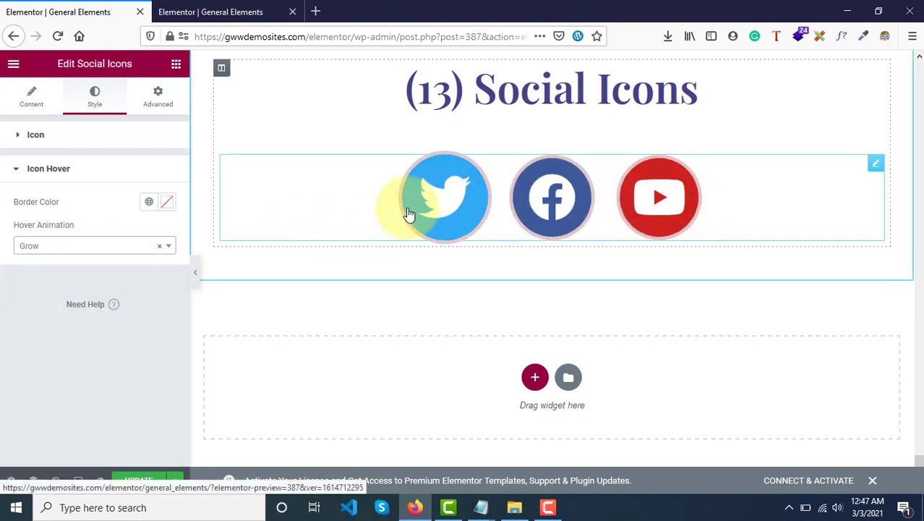
click(55, 249)
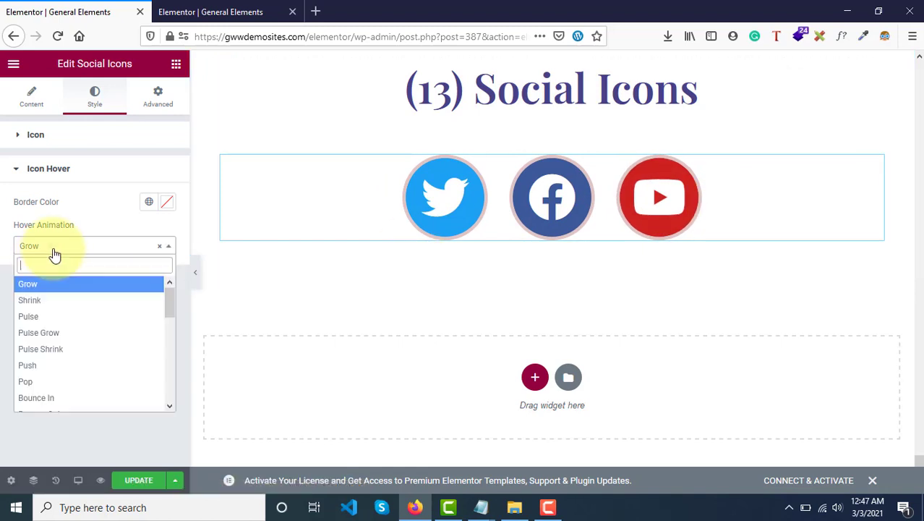
click(57, 301)
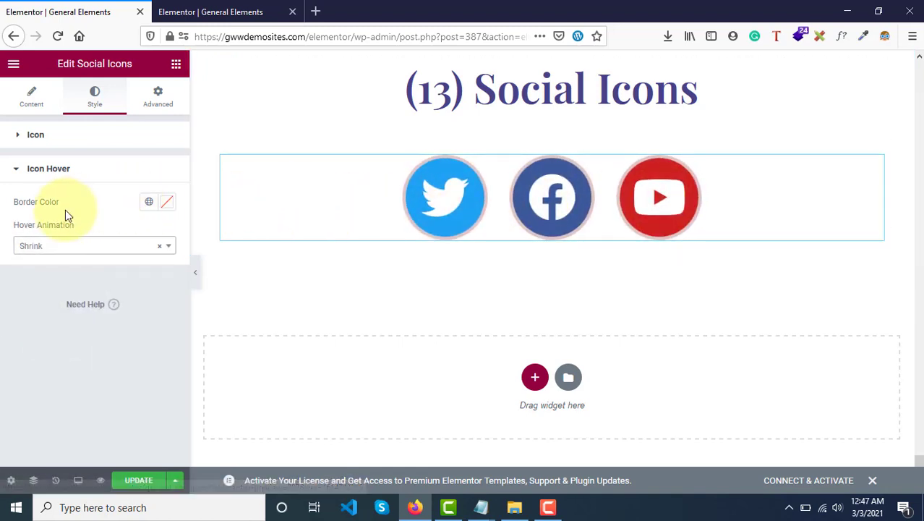
Set the social icons' hover border color to yellow #F4E62F and collapse the Icon Hover settings.
click(166, 204)
mouse_move(151, 273)
mouse_down()
mouse_move(223, 265)
mouse_move(173, 331)
mouse_move(126, 355)
mouse_up()
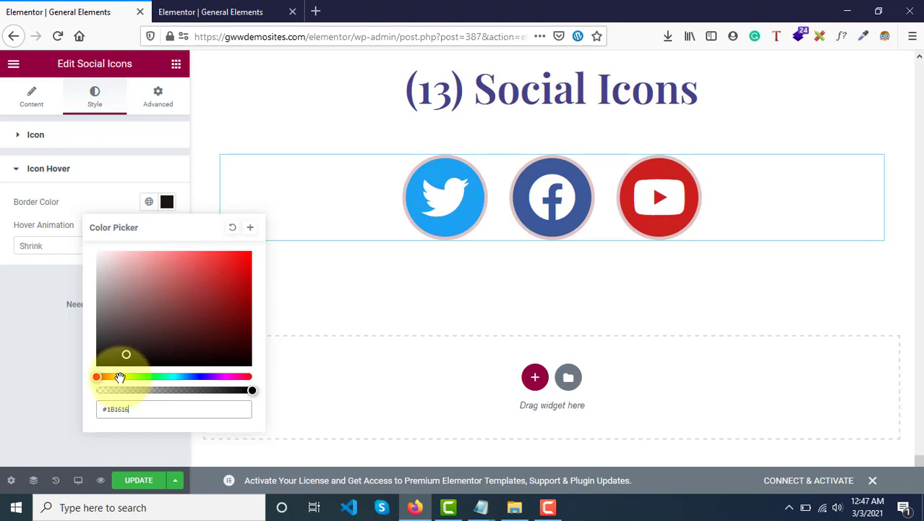
click(120, 377)
click(221, 256)
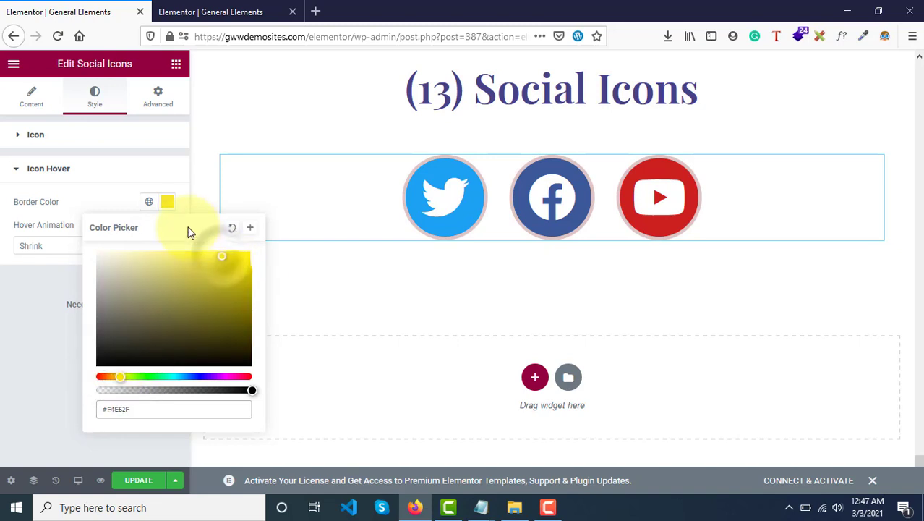
click(92, 181)
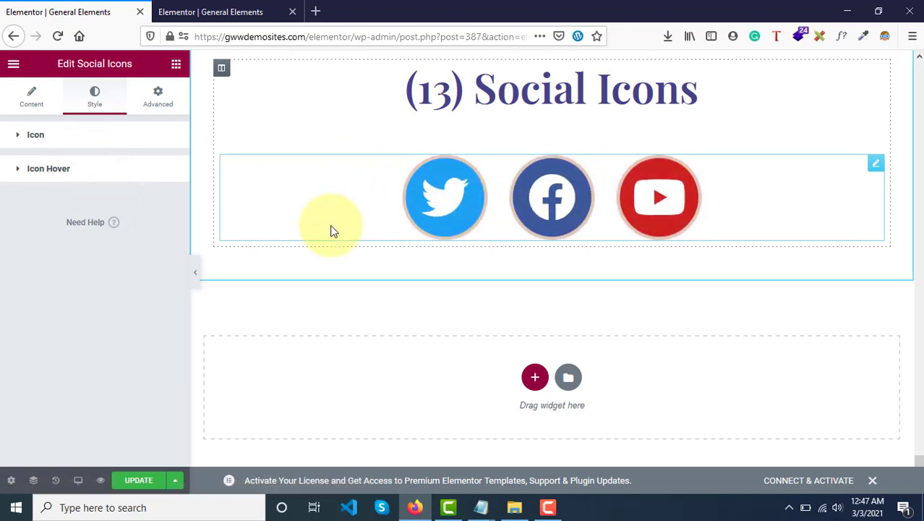
Examine the link and color settings of the Twitter, Facebook and Youtube items in the Social Icons widget.
click(21, 112)
click(56, 189)
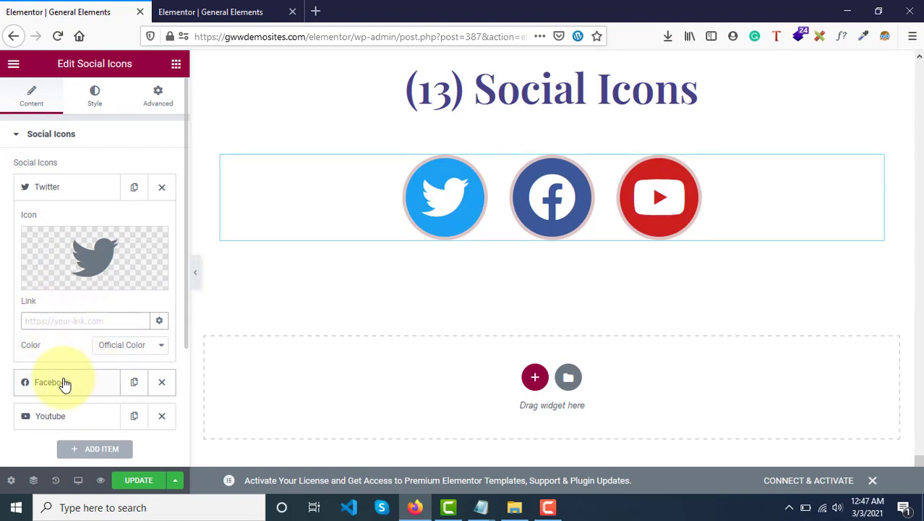
scroll(58, 362, down, 2)
click(42, 277)
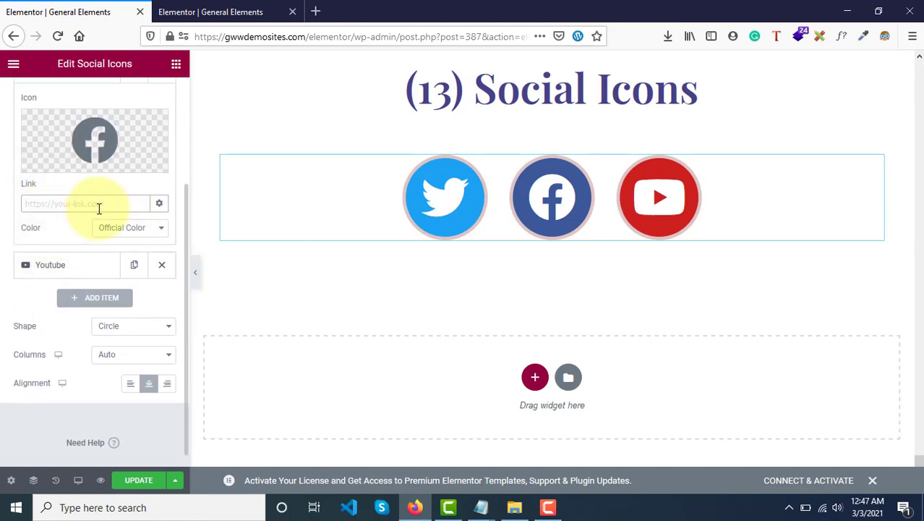
click(99, 204)
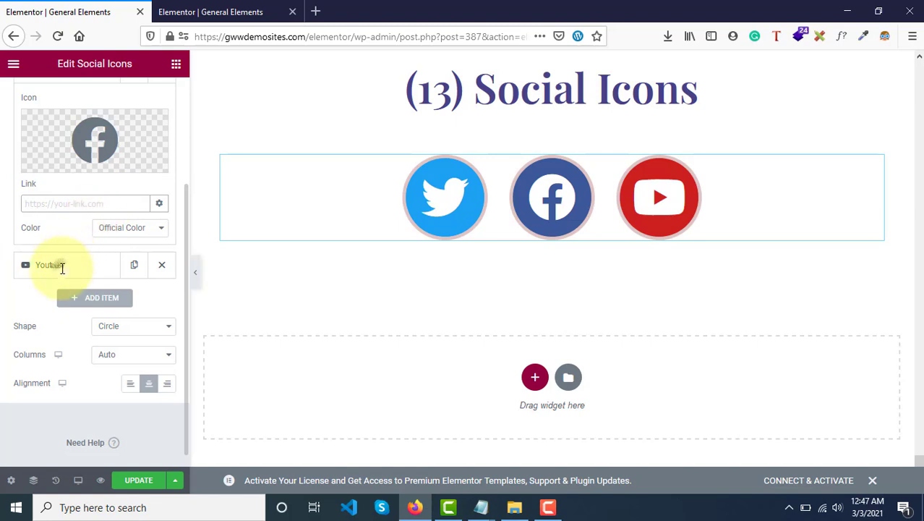
click(61, 265)
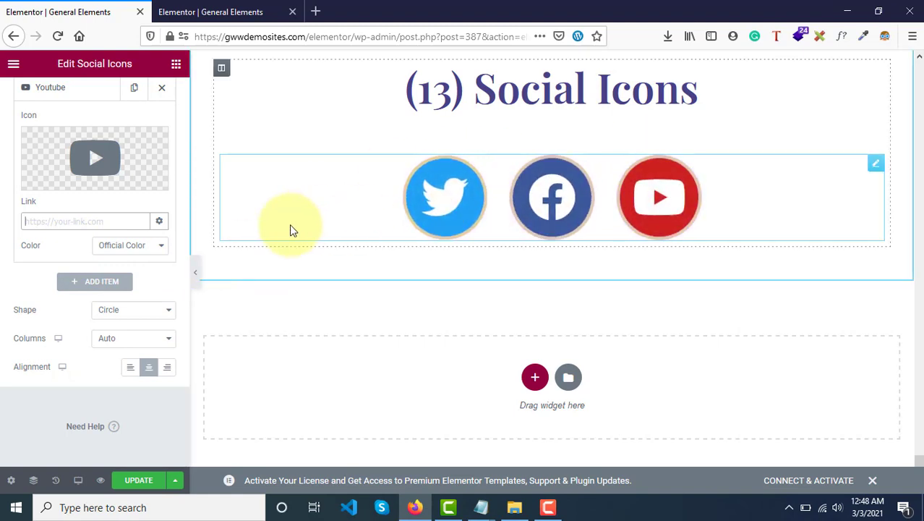
Try the Custom color option for the Youtube item, and set its color back to Official Color.
click(123, 246)
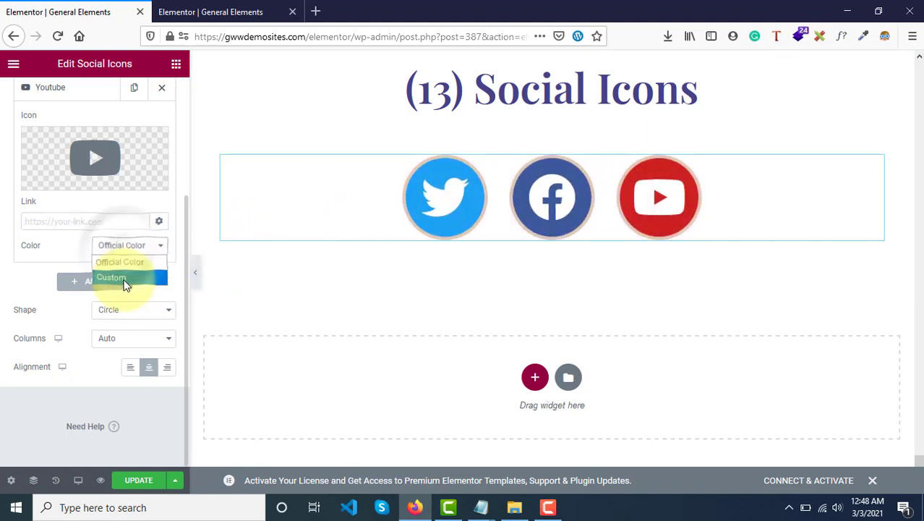
click(124, 279)
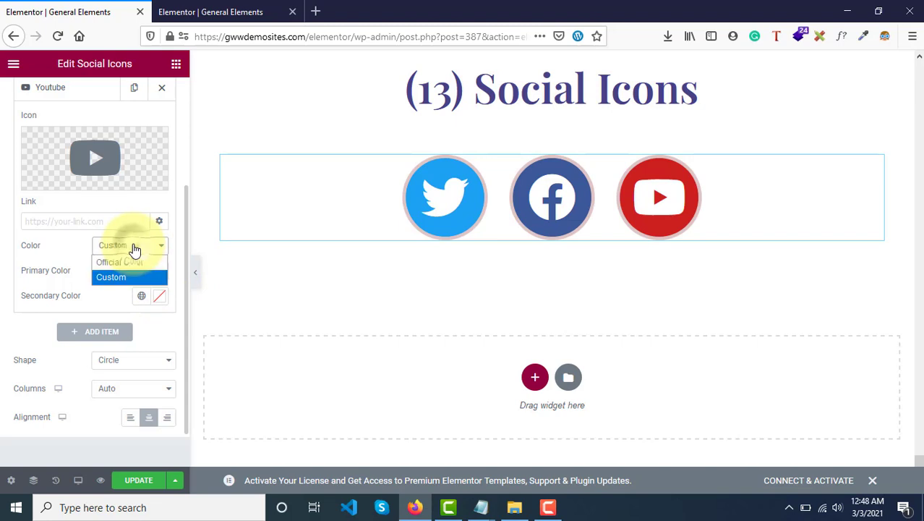
click(126, 260)
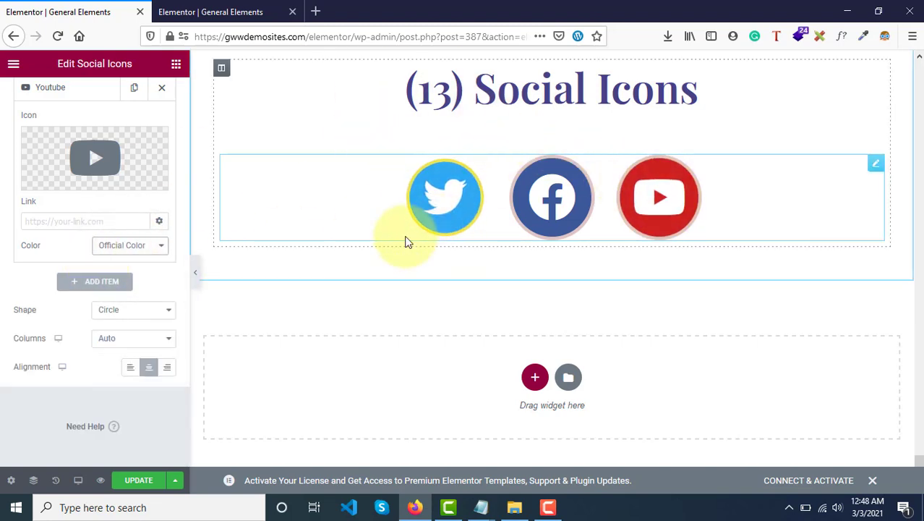
Review the Social Icons widget's style, advanced and content settings, and return to the list of available widgets.
scroll(83, 221, up, 5)
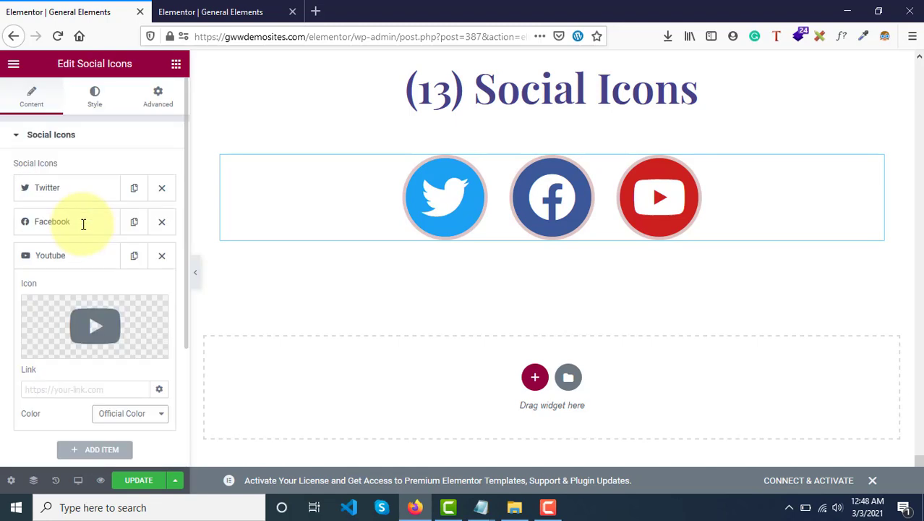
click(95, 101)
scroll(104, 299, down, 3)
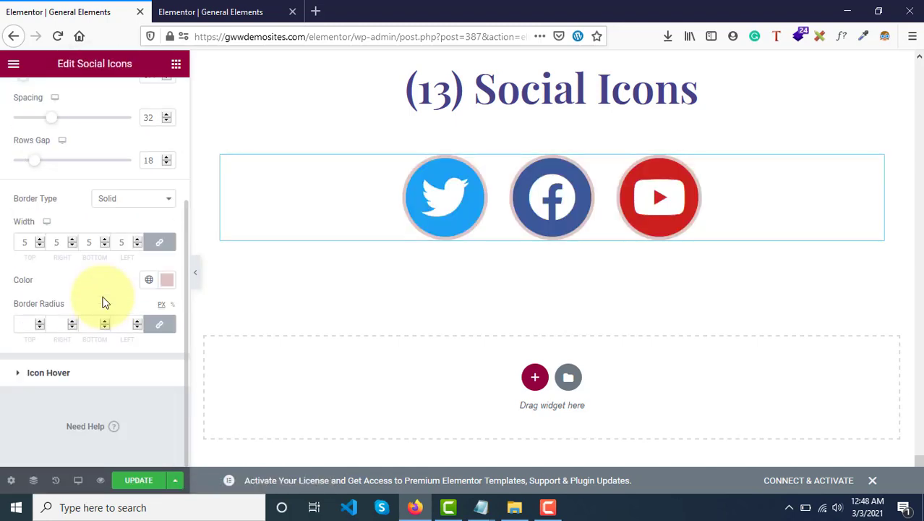
scroll(103, 299, up, 3)
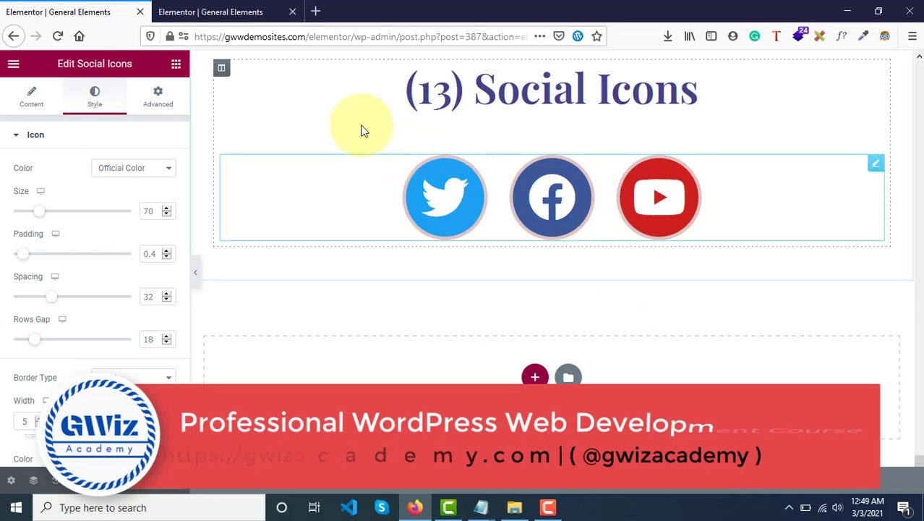
click(152, 101)
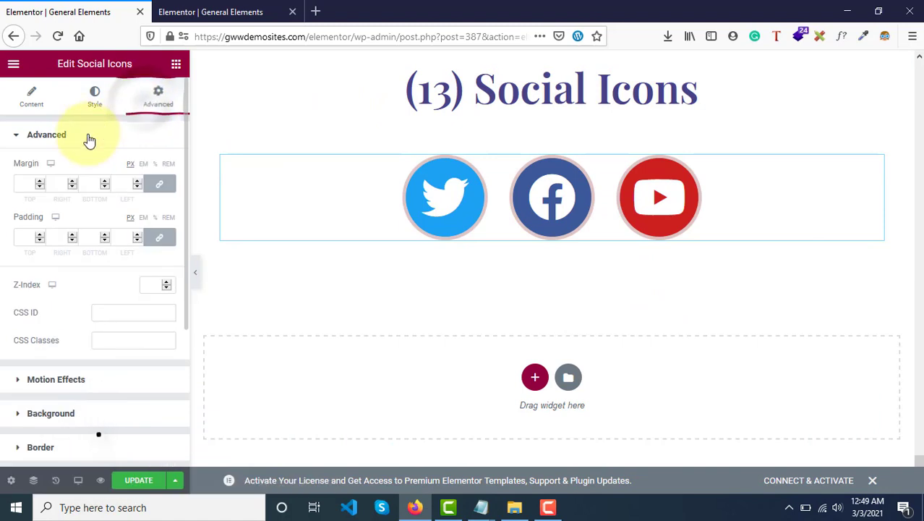
scroll(75, 379, down, 3)
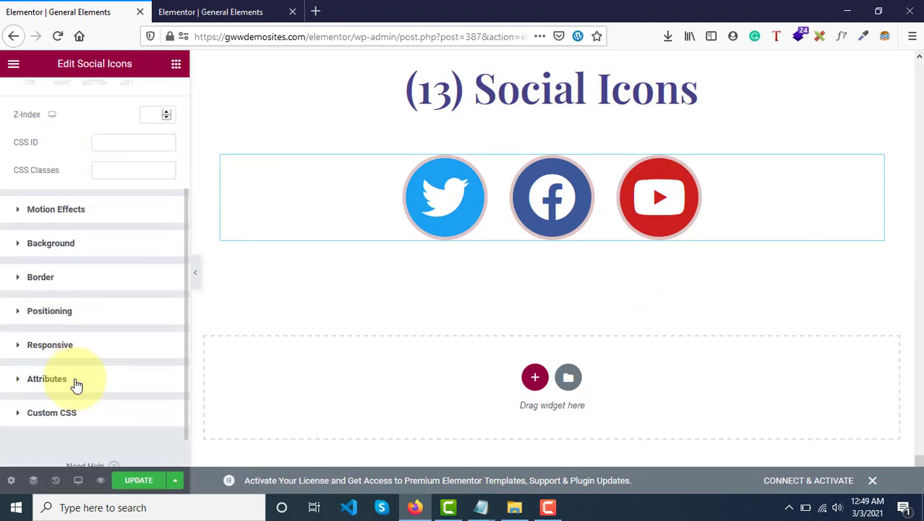
scroll(77, 382, up, 3)
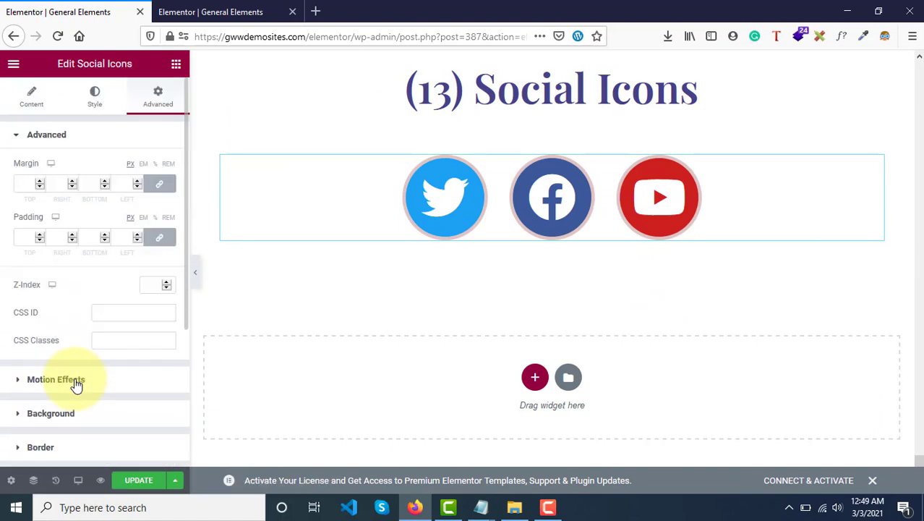
click(91, 102)
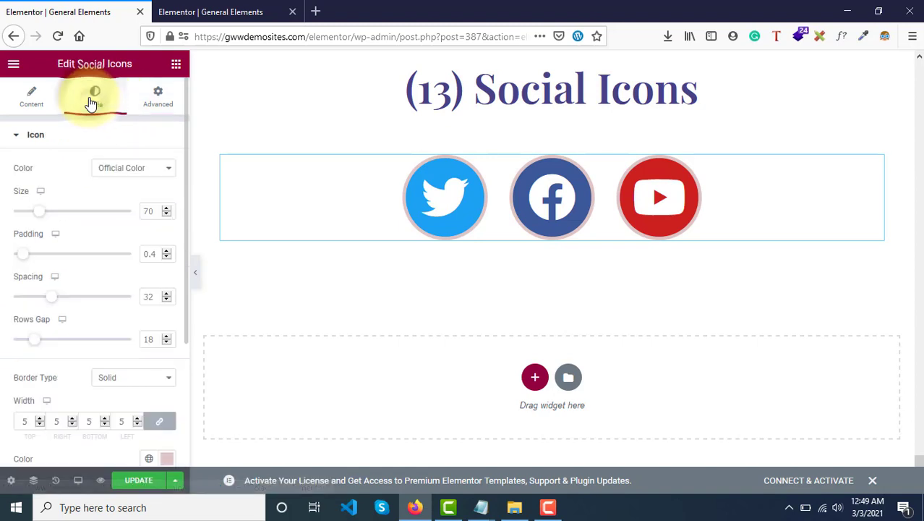
click(34, 99)
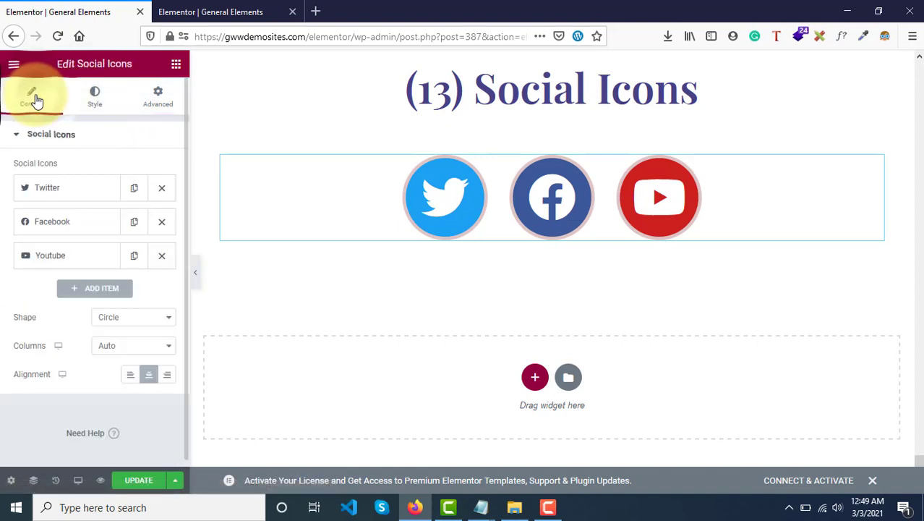
click(92, 97)
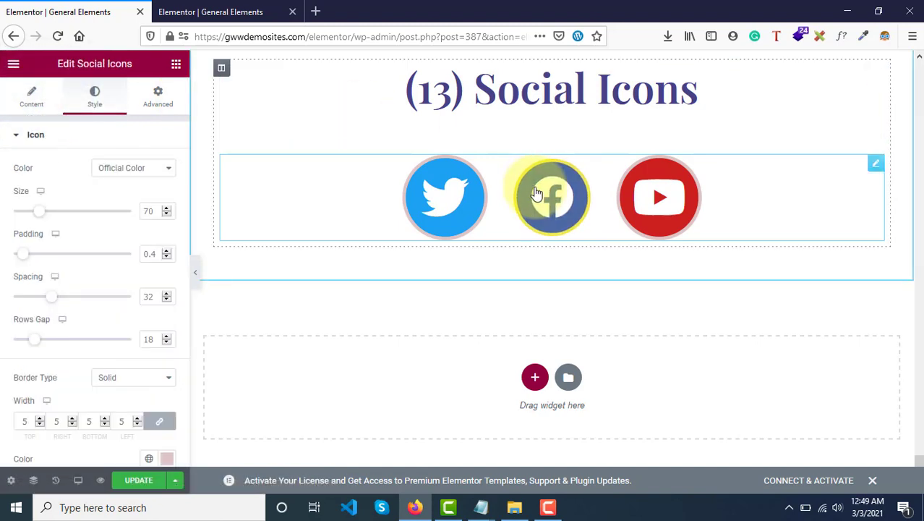
scroll(528, 182, up, 1)
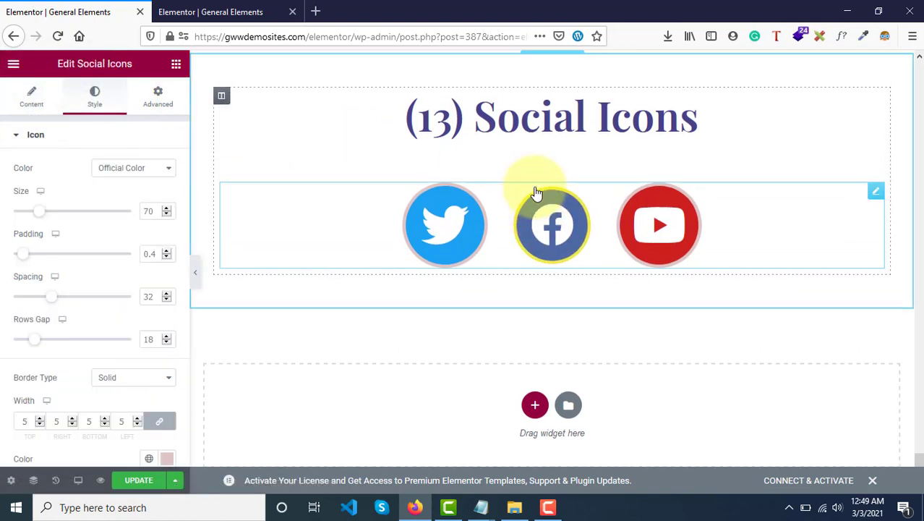
click(175, 69)
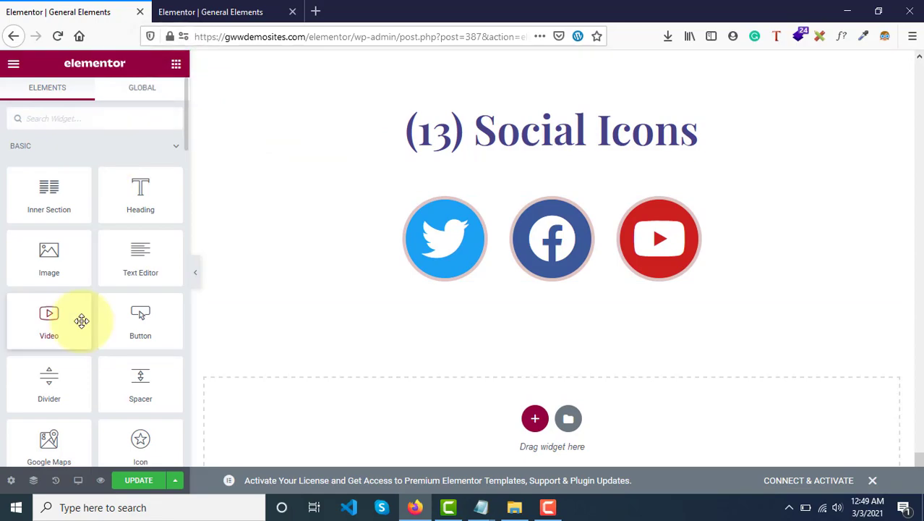